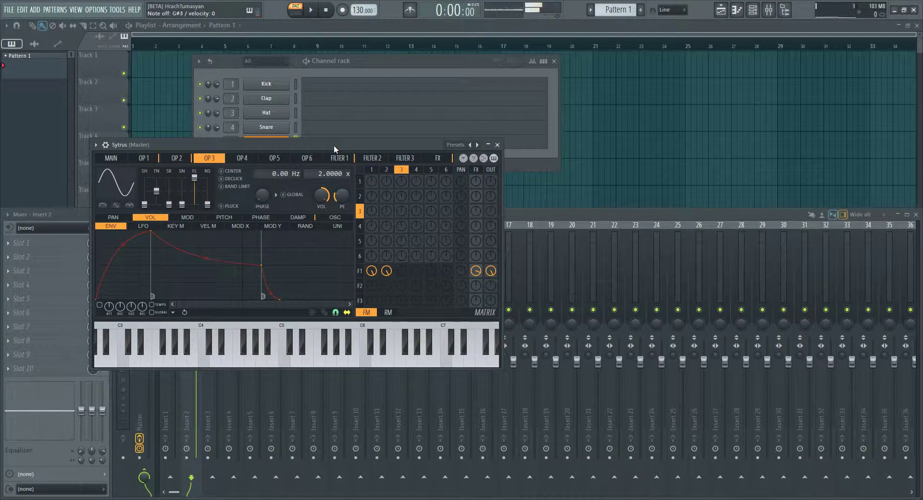
# Step: Load the Cerbera saw preset in Sytrus and close the plugin window
pyautogui.click(462, 144)
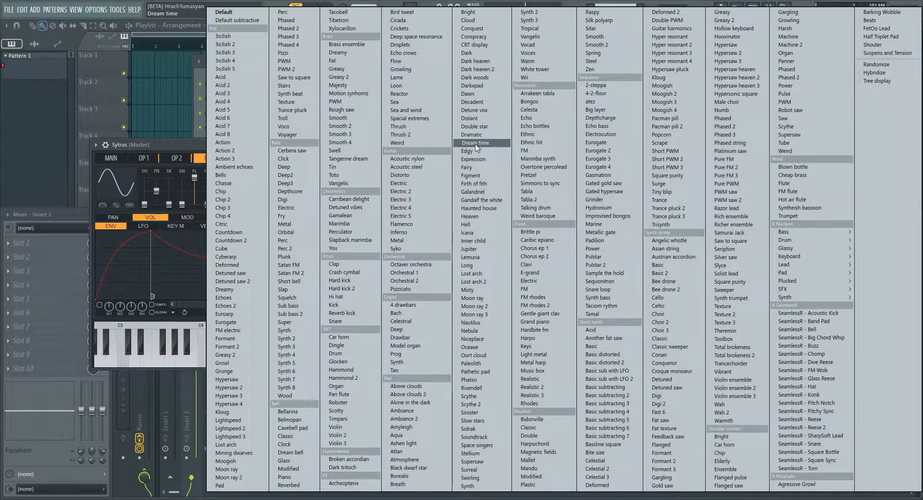
pyautogui.click(303, 151)
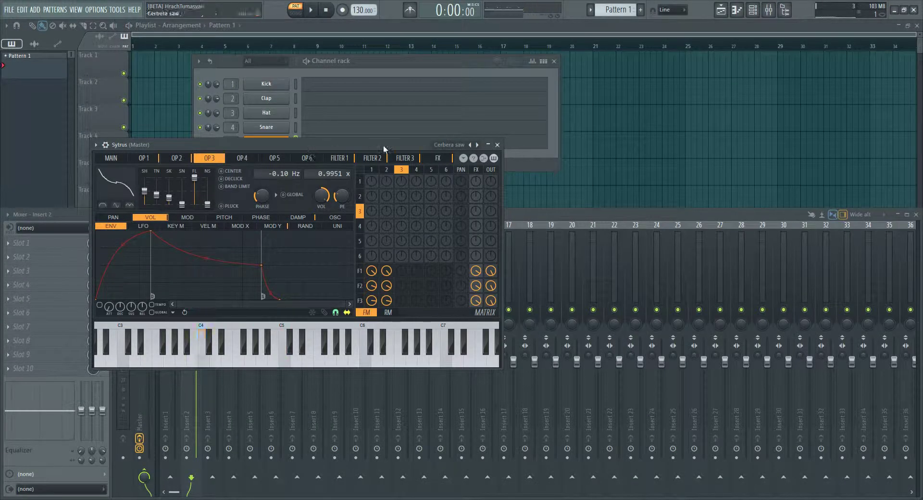
pyautogui.click(498, 144)
# Step: Route the Sytrus channel to mixer track 5
pyautogui.click(260, 141)
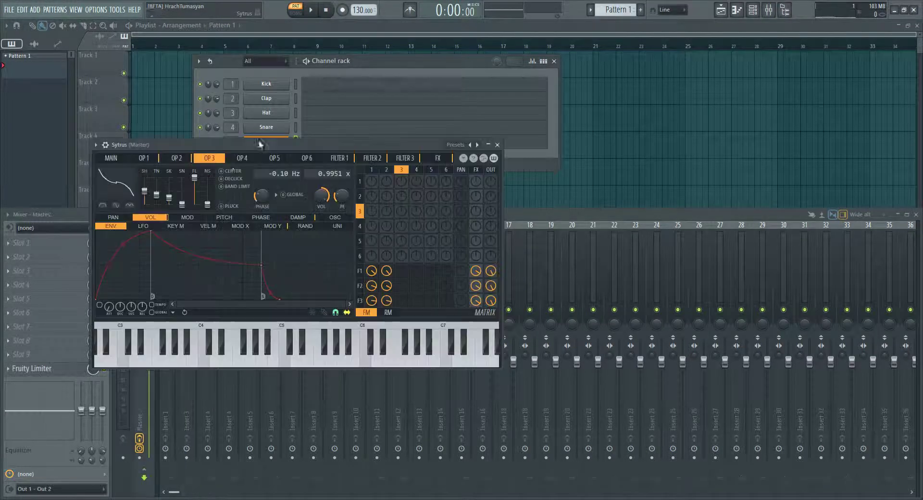
pyautogui.click(105, 145)
pyautogui.moveTo(488, 166); pyautogui.dragTo(495, 164)
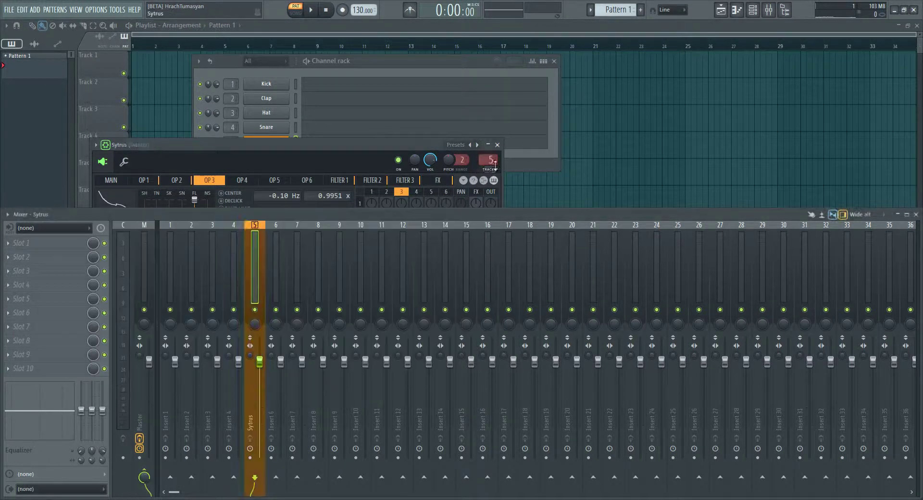
pyautogui.click(497, 145)
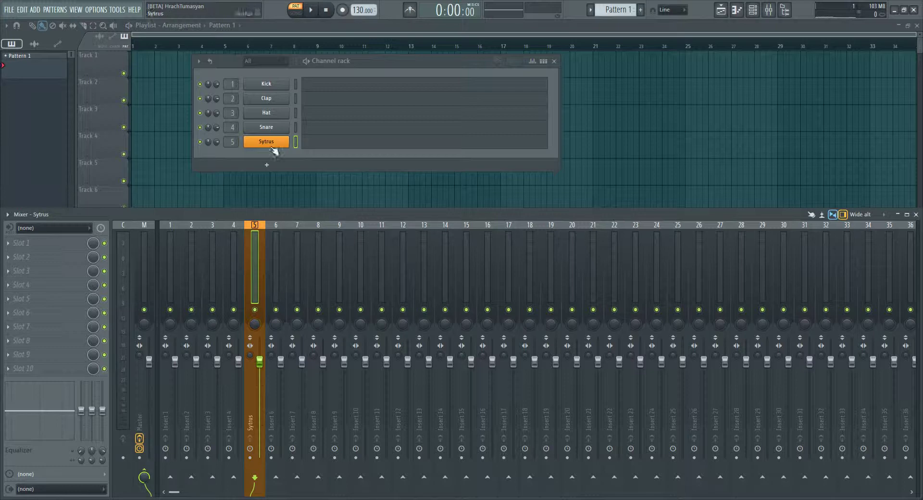
# Step: Draw a one-bar melody of paired C5, D5, D#5 and G4 notes in the Sytrus piano roll and play it
pyautogui.click(321, 146)
pyautogui.click(42, 250)
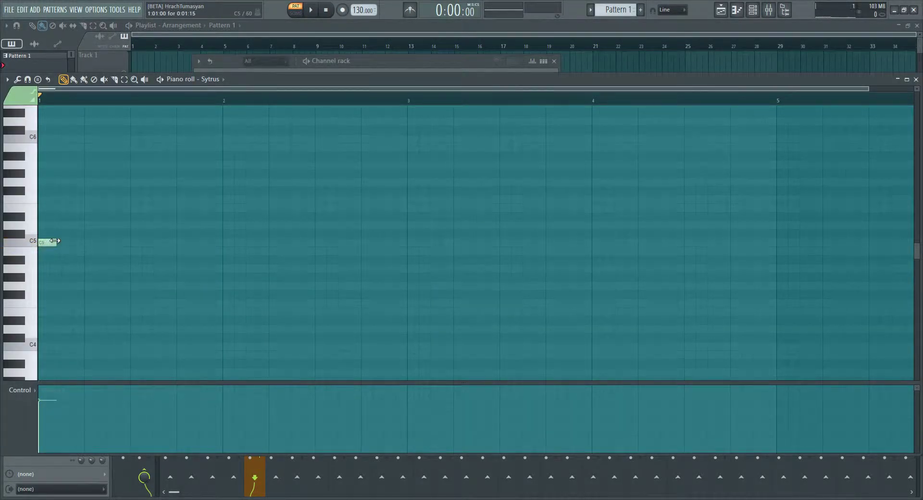
pyautogui.moveTo(60, 242); pyautogui.dragTo(189, 288)
pyautogui.press('space')
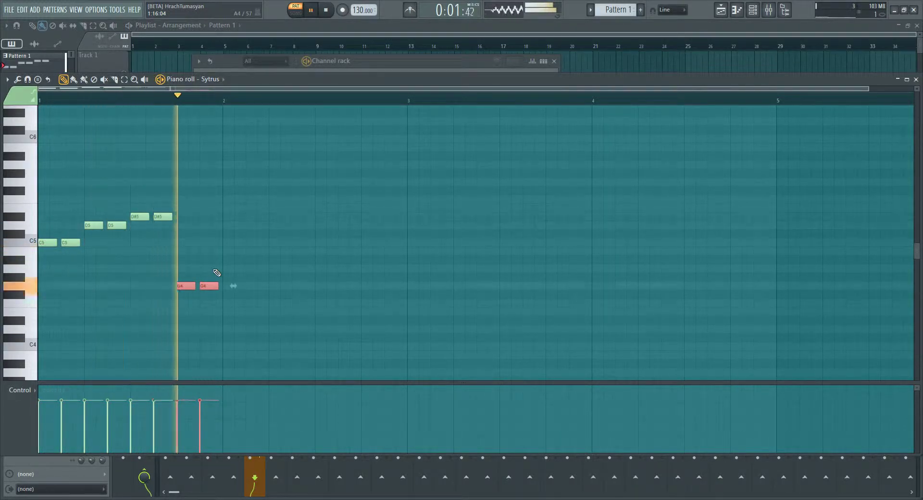
pyautogui.press('F7')
pyautogui.press('space')
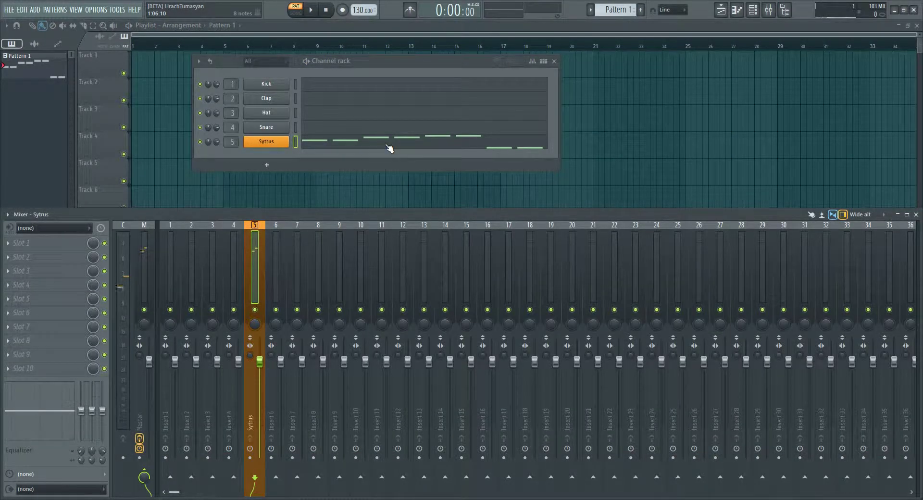
# Step: Transpose all Sytrus notes down one octave and play the pattern
pyautogui.click(389, 148)
pyautogui.hotkey('ctrl', 'Down')
pyautogui.press('space')
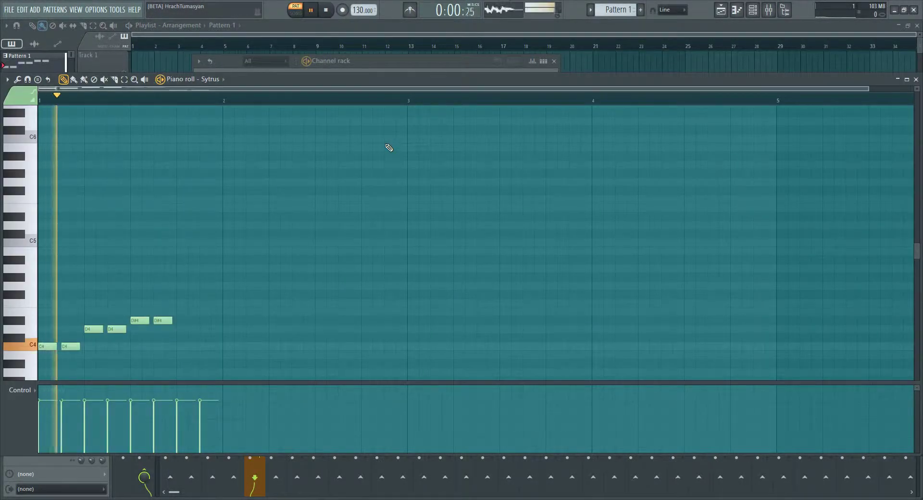
pyautogui.scroll(-5, 373, 158)
pyautogui.press('F7')
pyautogui.press('space')
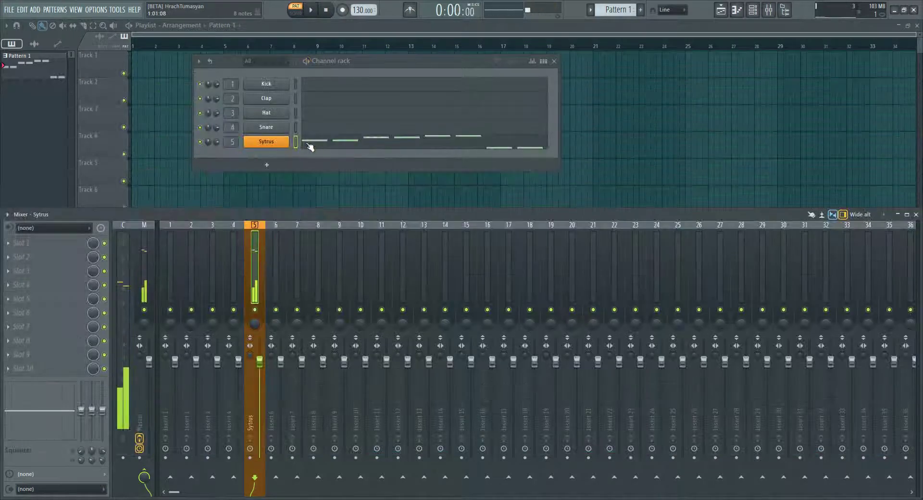
# Step: Advance Sytrus through the next bass presets, including Click and Deep2, while the pattern plays
pyautogui.click(267, 142)
pyautogui.click(479, 146)
pyautogui.press('space')
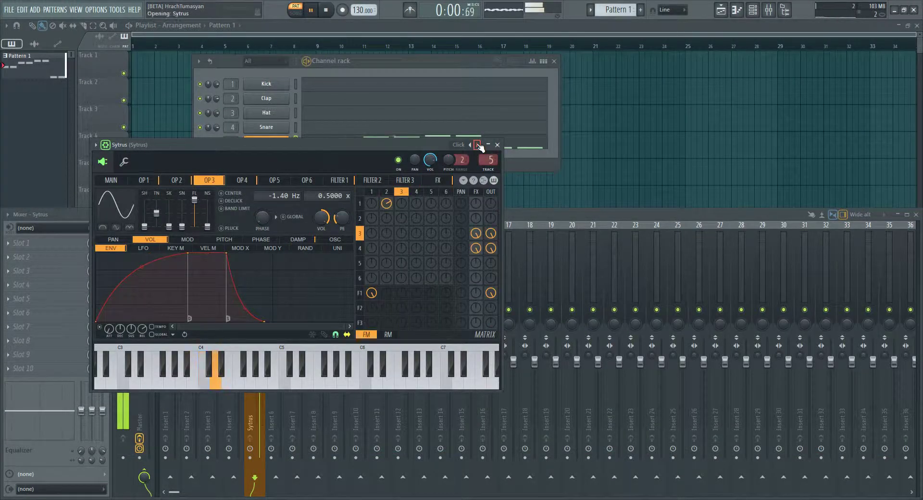
pyautogui.click(479, 146)
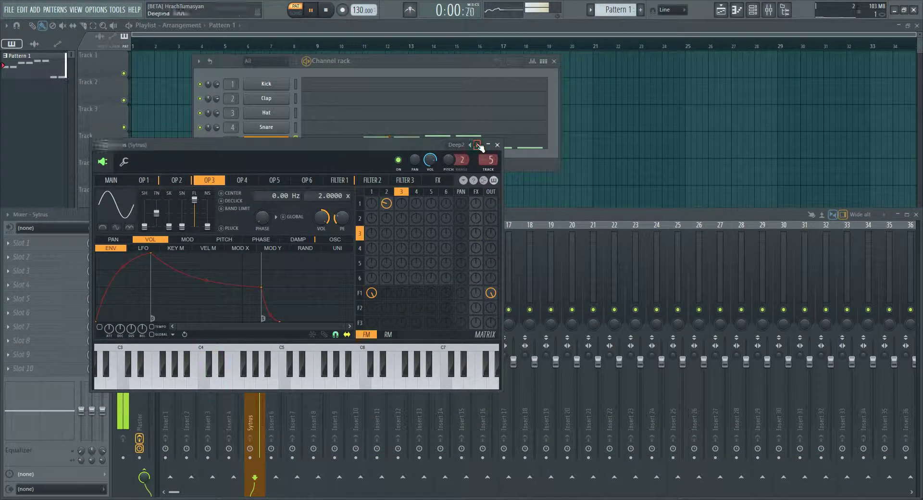
pyautogui.click(479, 146)
pyautogui.click(497, 145)
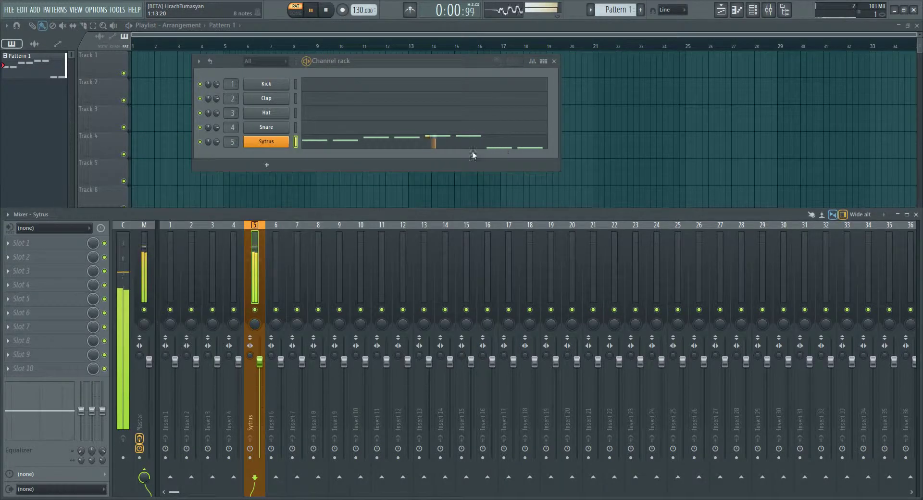
pyautogui.press('space')
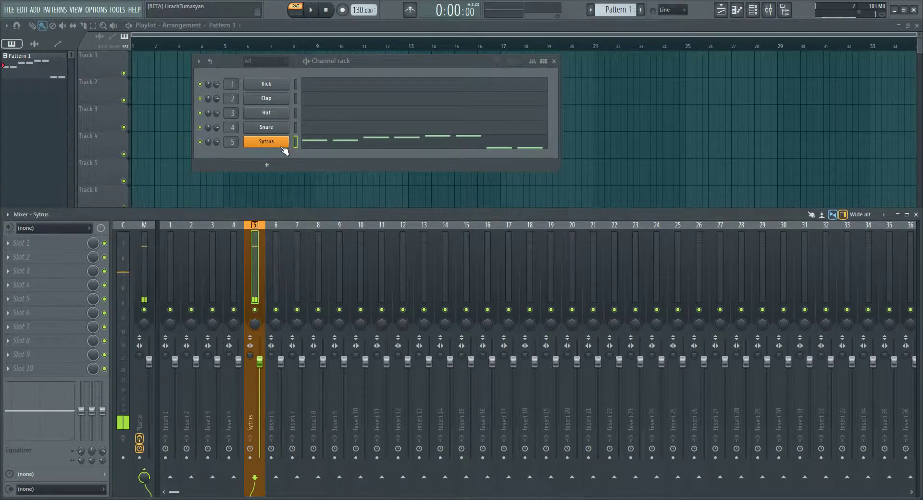
# Step: Fill the Kick channel on every fourth step, play the pattern, and select the Sytrus mixer track
pyautogui.rightClick(283, 83)
pyautogui.click(422, 122)
pyautogui.press('space')
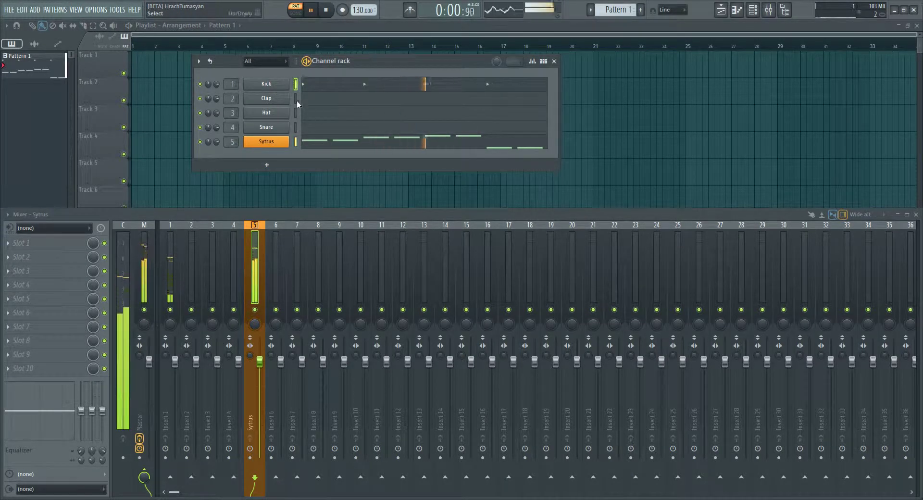
pyautogui.press('space')
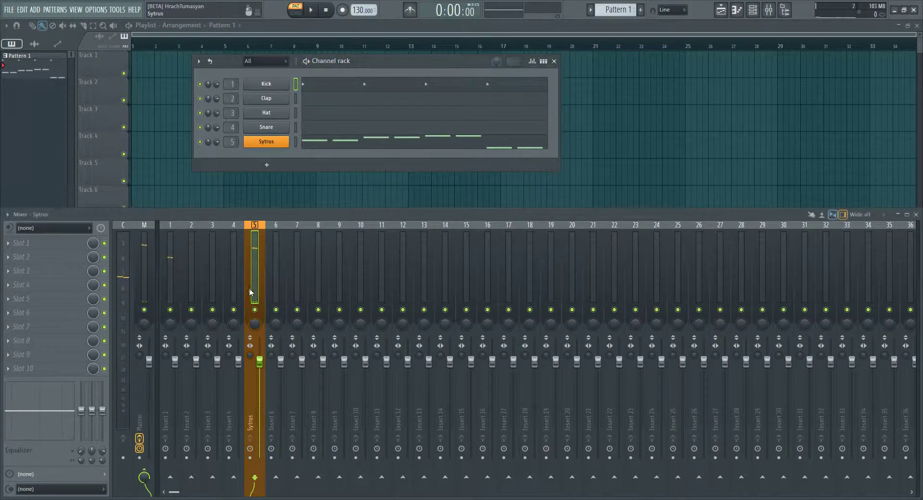
pyautogui.click(250, 292)
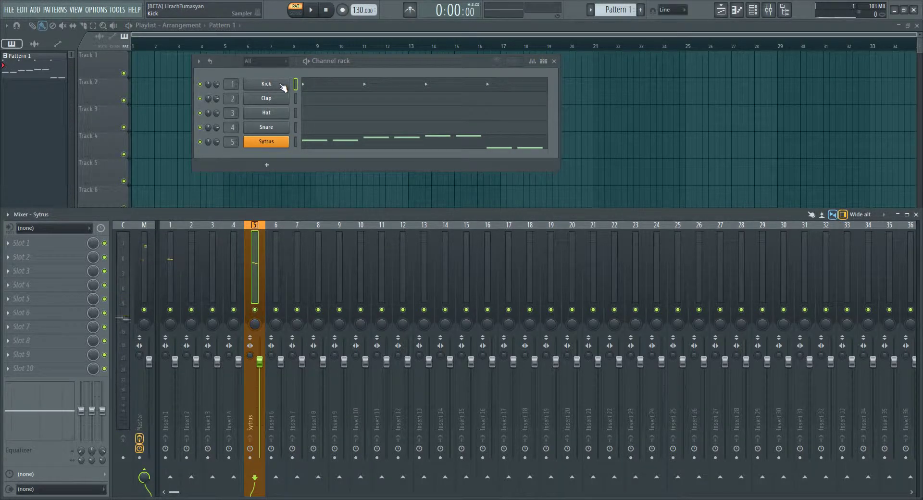
# Step: Clone the Kick channel and name the copy "short-signal"
pyautogui.rightClick(283, 86)
pyautogui.click(325, 172)
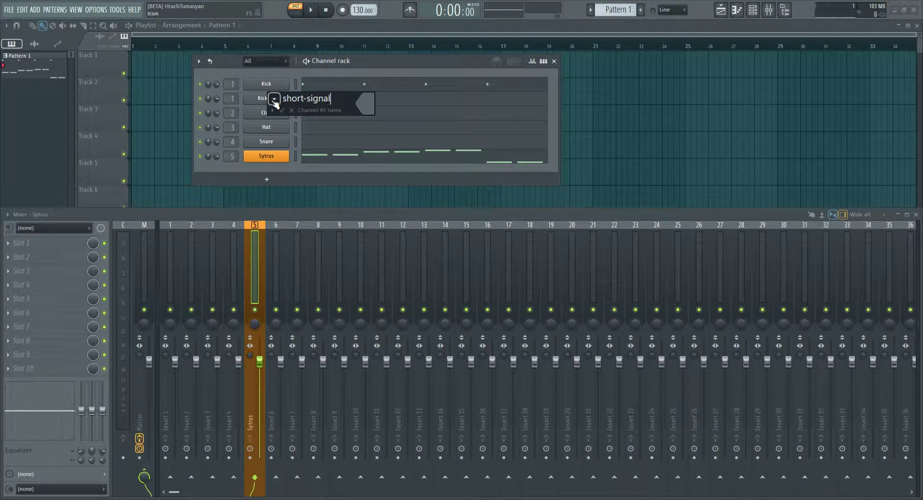
pyautogui.press('Return')
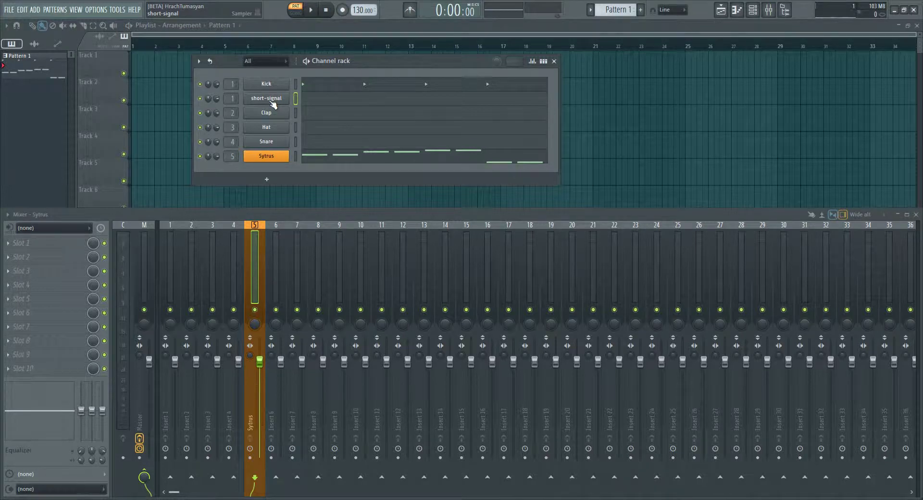
# Step: Route the short-signal channel to mixer track 6
pyautogui.click(270, 101)
pyautogui.click(301, 134)
pyautogui.click(310, 109)
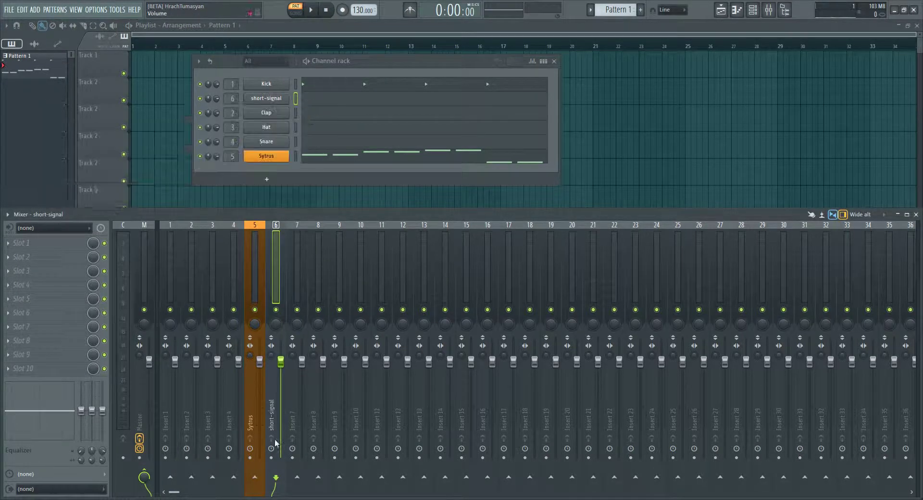
# Step: Sidechain the short-signal mixer track only to the Sytrus track, removing its send to the master
pyautogui.rightClick(259, 477)
pyautogui.click(287, 482)
pyautogui.click(251, 284)
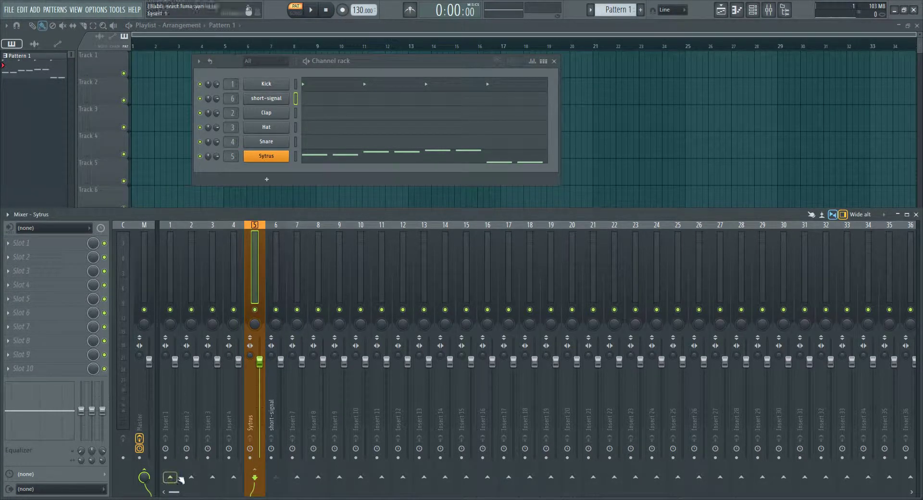
# Step: Fill the short-signal channel on every fourth step to match the kick, and play the pattern
pyautogui.scroll(-1, 227, 378)
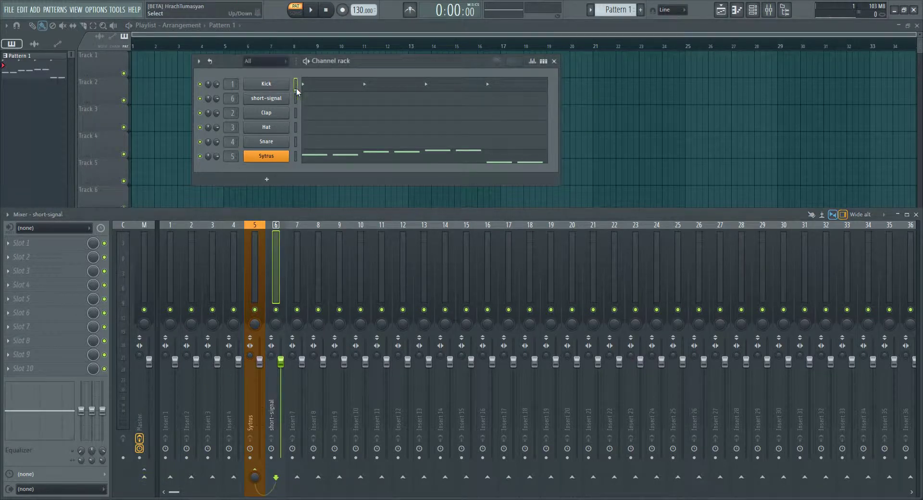
pyautogui.click(296, 100)
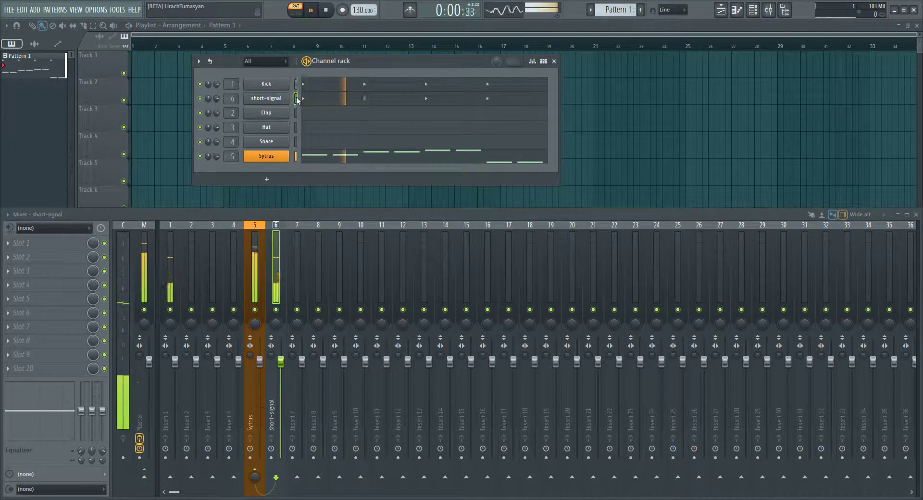
# Step: Load Patcher into slot 7 of the Sytrus mixer track and move its window clear of the effect slots
pyautogui.click(254, 281)
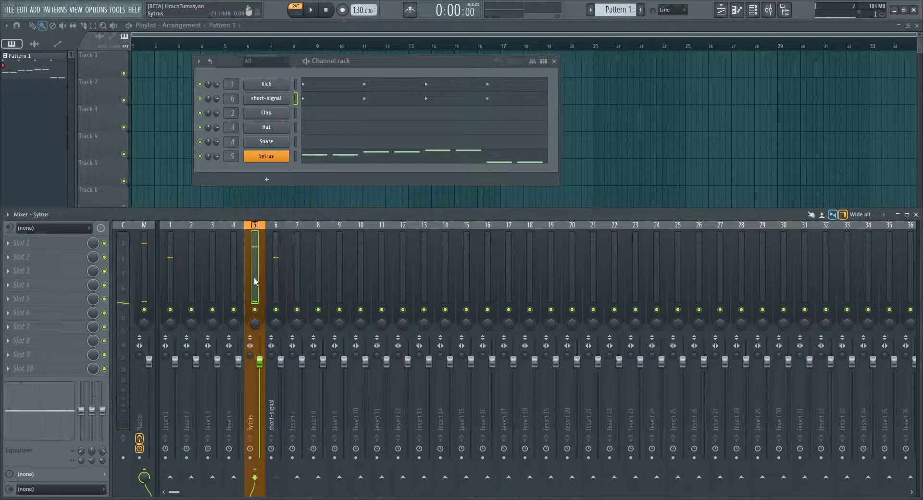
pyautogui.click(51, 331)
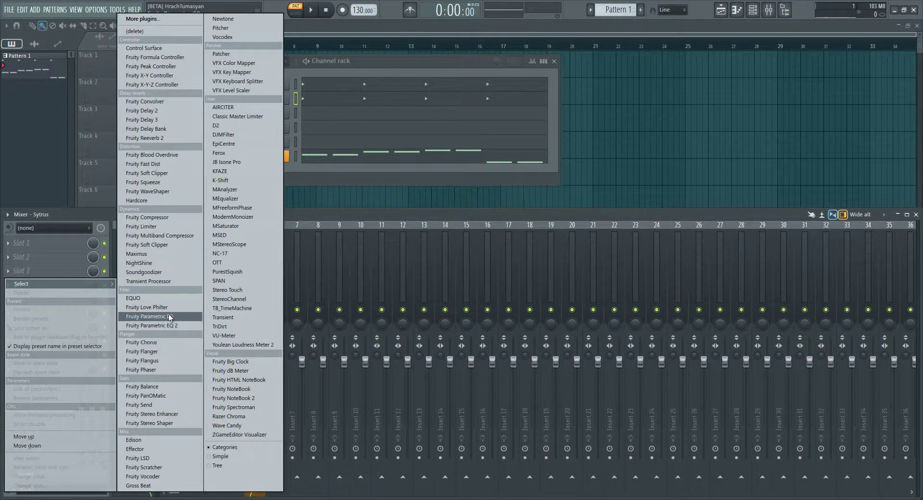
pyautogui.click(229, 54)
pyautogui.moveTo(163, 99); pyautogui.dragTo(443, 175)
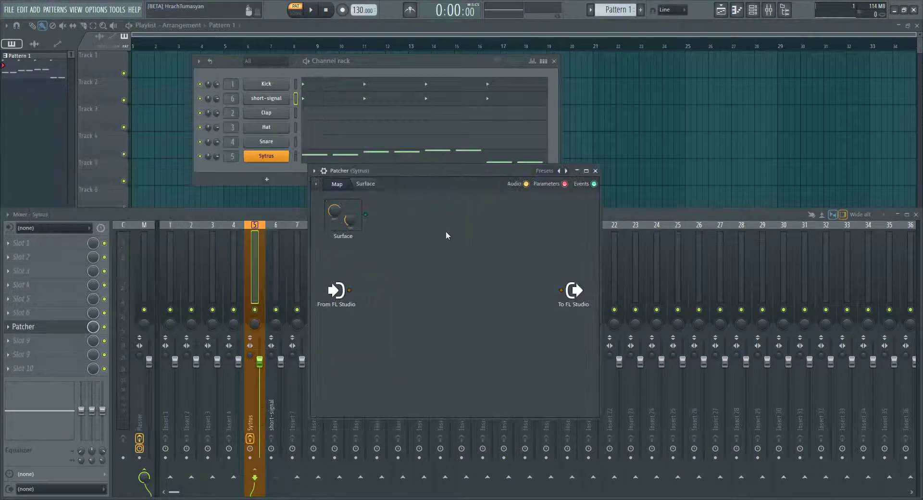
# Step: Add an EQUO module to the Patcher map, place it above the centre line, and rename it "low"
pyautogui.rightClick(440, 260)
pyautogui.moveTo(487, 280)
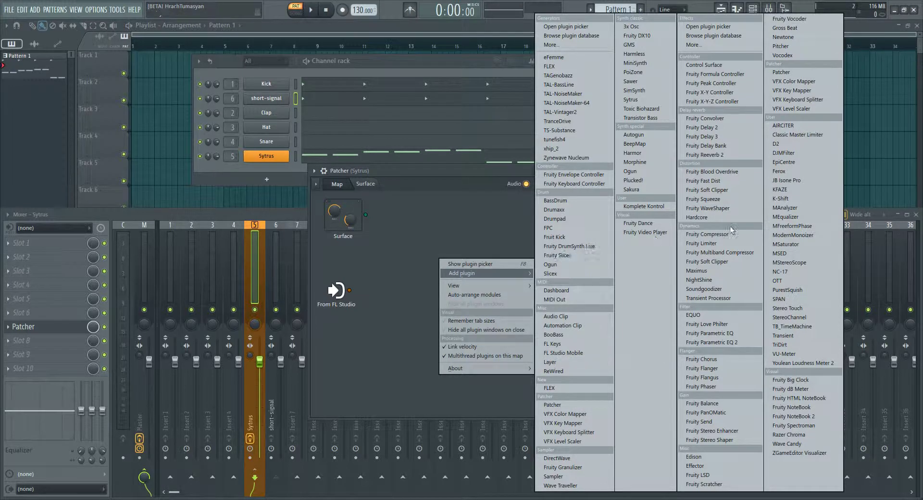
pyautogui.click(687, 315)
pyautogui.moveTo(422, 289); pyautogui.dragTo(418, 246)
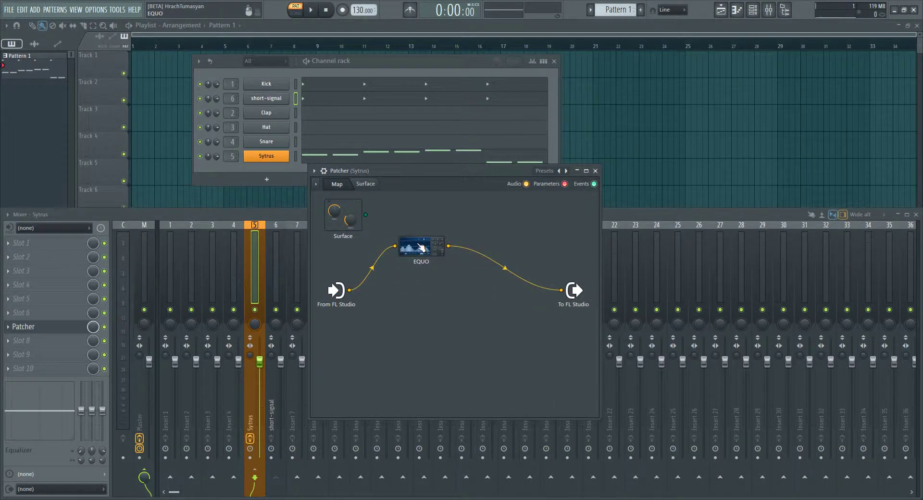
pyautogui.rightClick(418, 247)
pyautogui.click(451, 251)
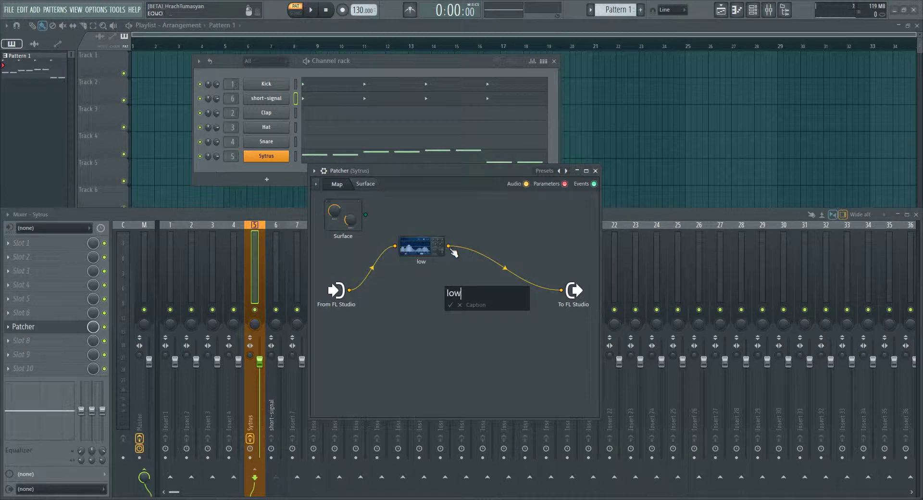
pyautogui.press('Return')
# Step: Add a second EQUO module below the low one and rename it "mid"
pyautogui.rightClick(422, 251)
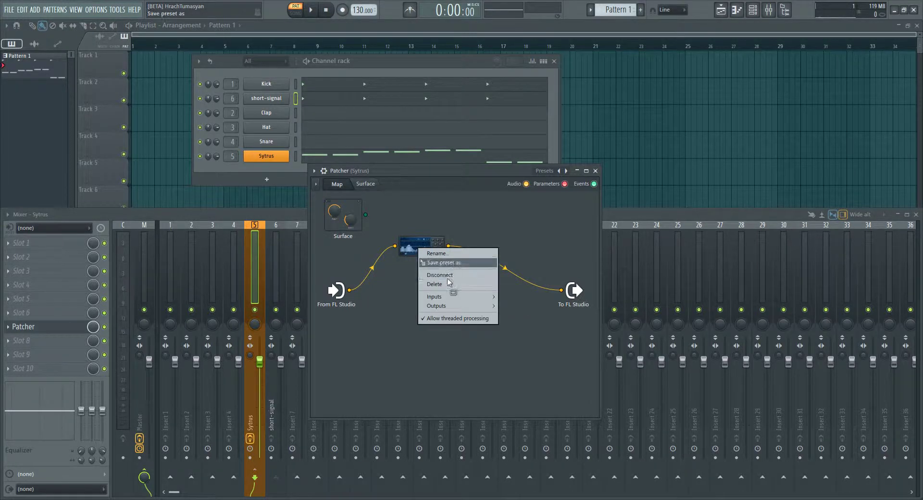
pyautogui.click(428, 281)
pyautogui.rightClick(423, 302)
pyautogui.click(452, 307)
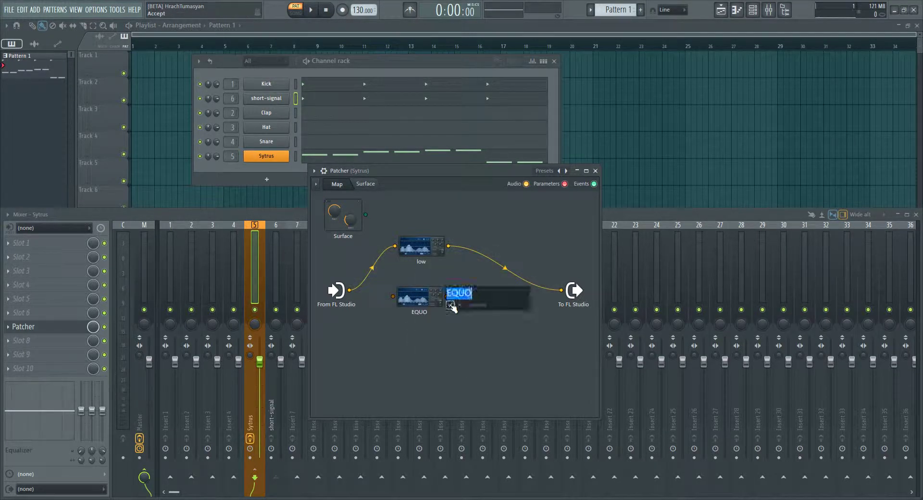
pyautogui.write('mid')
pyautogui.press('Return')
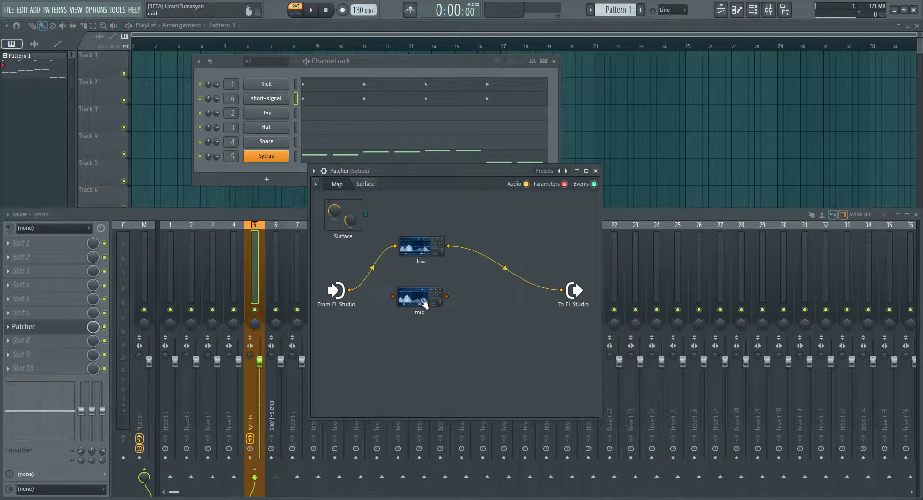
# Step: Add a third EQUO module below the mid one and rename it "high"
pyautogui.rightClick(425, 304)
pyautogui.click(435, 333)
pyautogui.rightClick(442, 357)
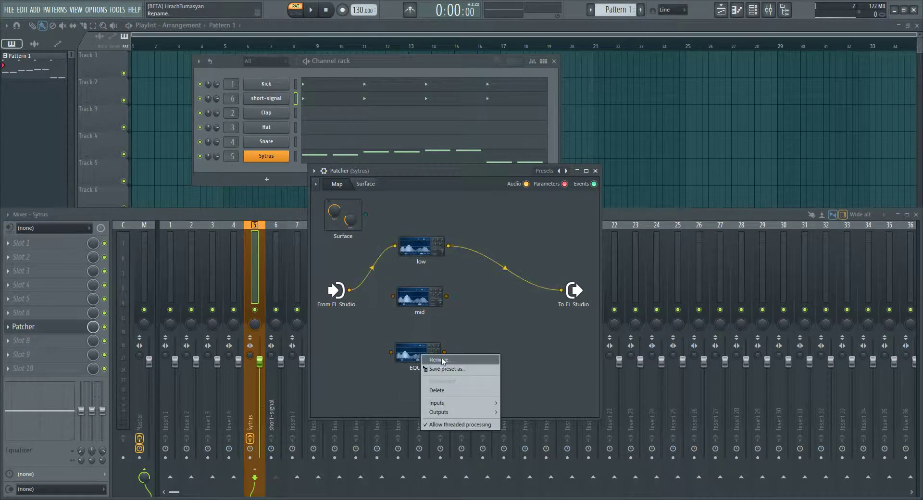
pyautogui.click(442, 359)
pyautogui.write('high')
pyautogui.press('Return')
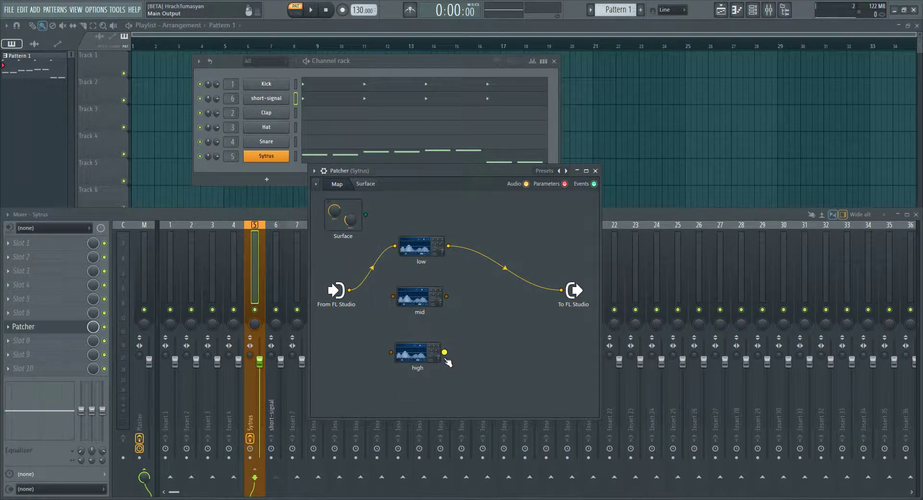
# Step: Align the mid EQUO module directly beneath the low one in the Patcher map
pyautogui.moveTo(423, 302); pyautogui.dragTo(426, 303)
pyautogui.click(427, 303)
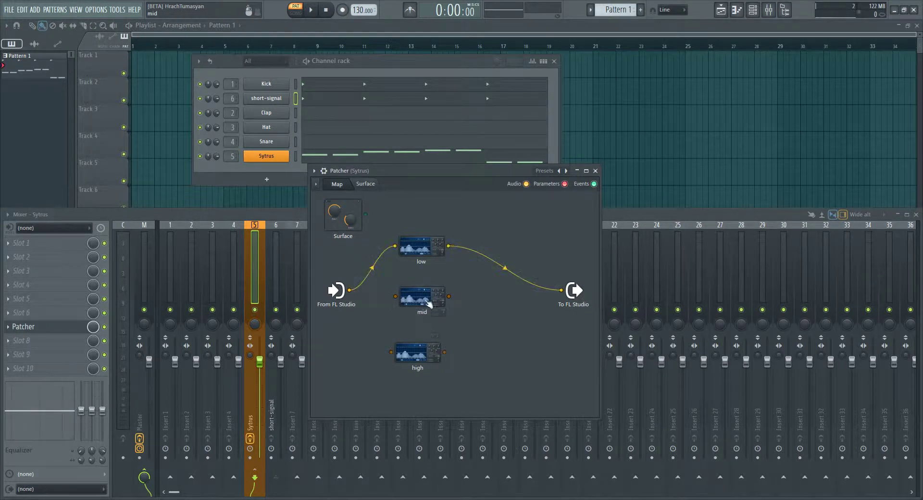
# Step: In the low EQUO, enlarge the graph and pull all bands from 320 Hz upward down to minimum
pyautogui.doubleClick(429, 248)
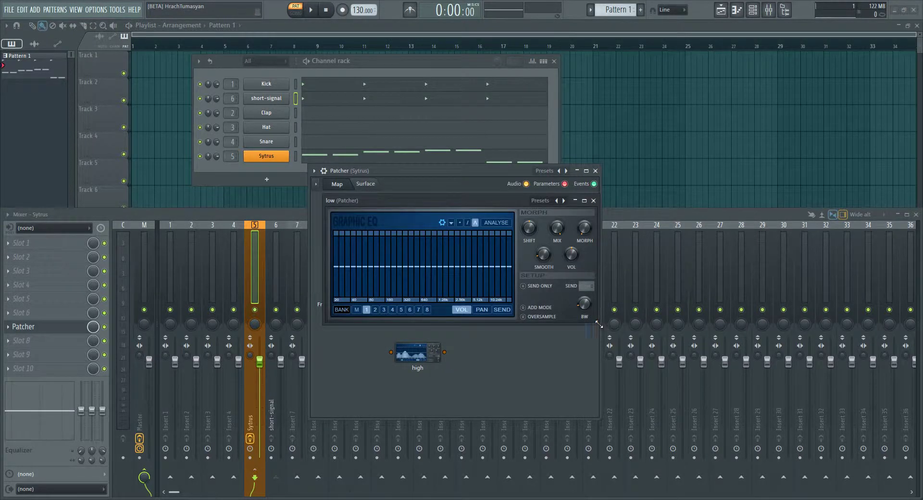
pyautogui.moveTo(599, 325); pyautogui.dragTo(776, 473)
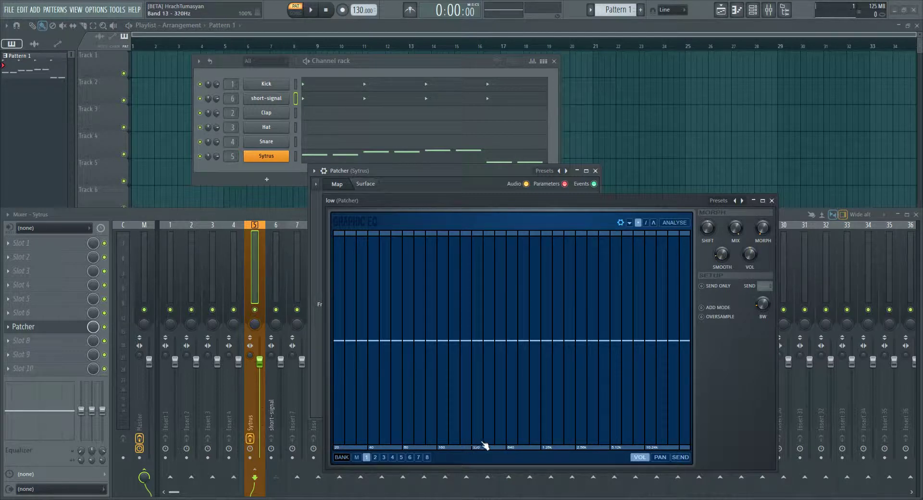
pyautogui.moveTo(524, 460); pyautogui.dragTo(688, 454)
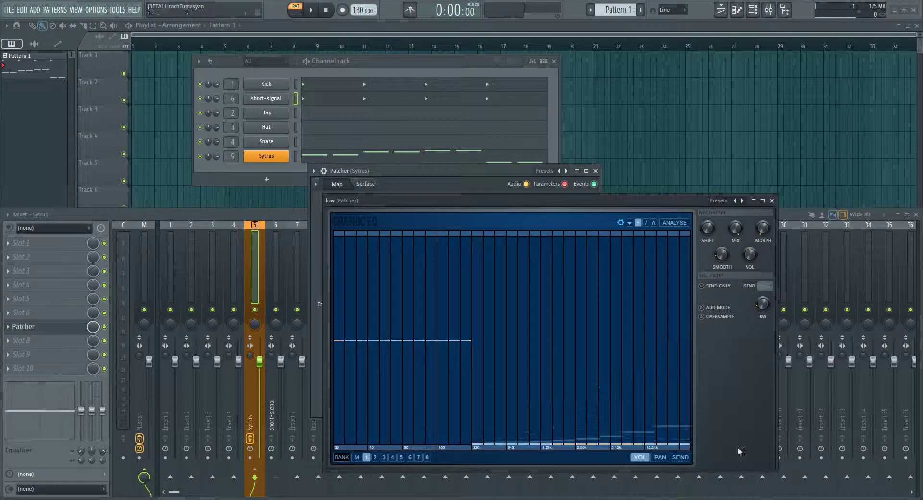
pyautogui.click(772, 201)
# Step: In the mid EQUO, pull every band below 320 Hz and every band from 5120 Hz upward down to minimum
pyautogui.doubleClick(418, 301)
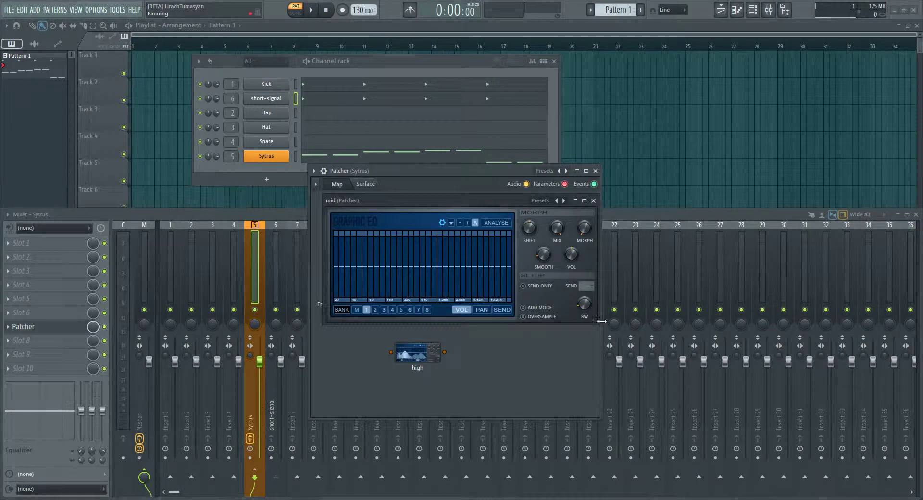
pyautogui.moveTo(601, 321); pyautogui.dragTo(771, 375)
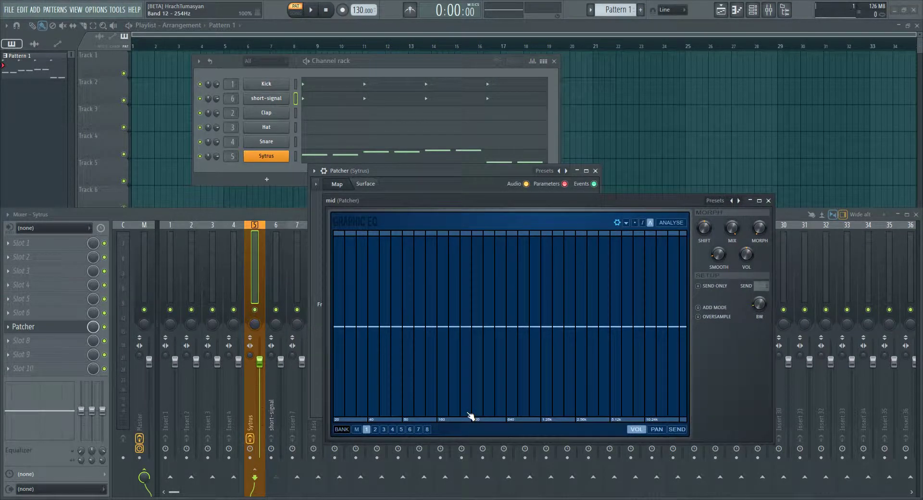
pyautogui.click(471, 415)
pyautogui.moveTo(349, 334); pyautogui.dragTo(649, 329)
pyautogui.moveTo(468, 425); pyautogui.dragTo(334, 416)
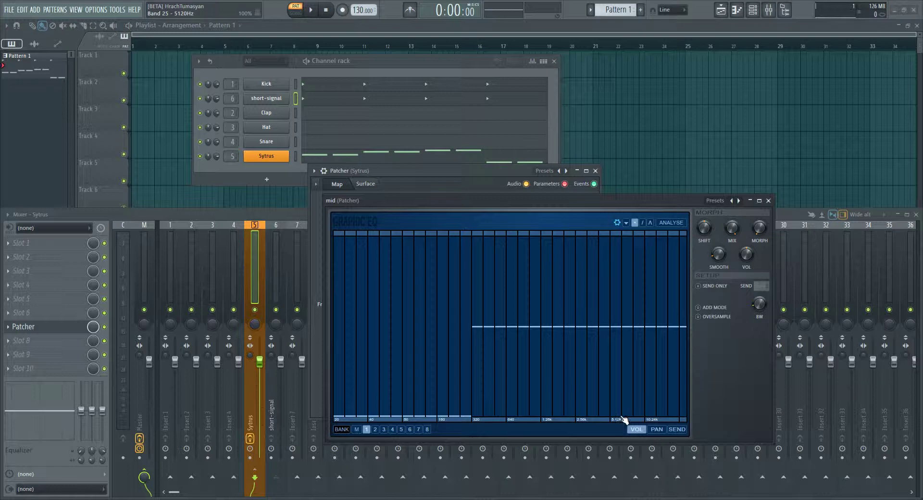
pyautogui.moveTo(628, 420); pyautogui.dragTo(685, 409)
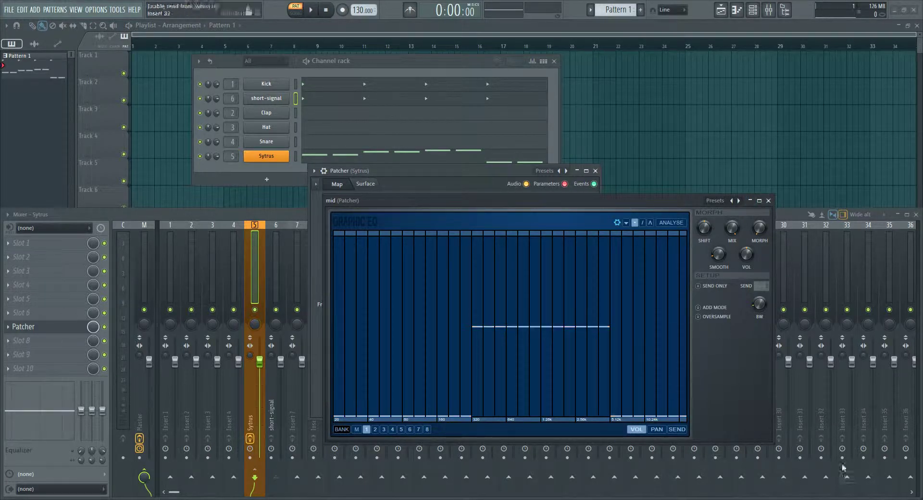
pyautogui.click(768, 201)
# Step: In the high EQUO, enlarge the graph and pull all bands below 5120 Hz down to minimum
pyautogui.doubleClick(427, 354)
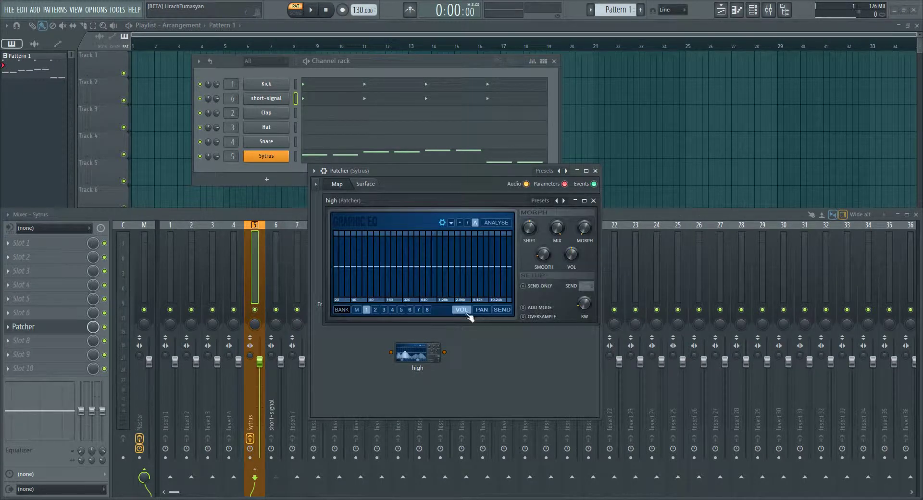
pyautogui.moveTo(597, 325); pyautogui.dragTo(771, 439)
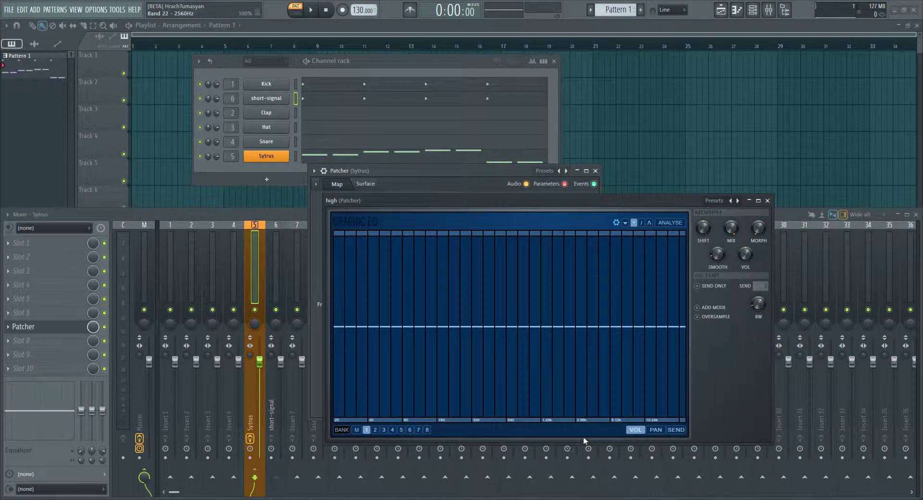
pyautogui.moveTo(608, 421); pyautogui.dragTo(179, 488)
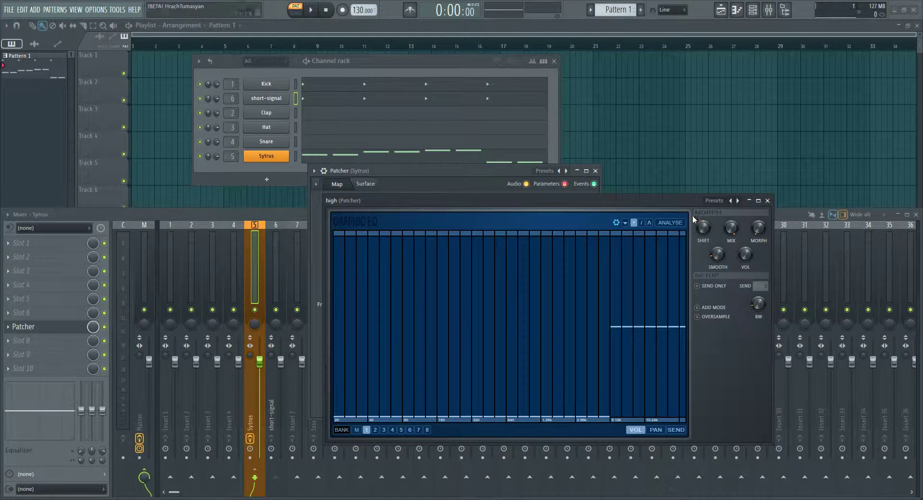
pyautogui.click(768, 201)
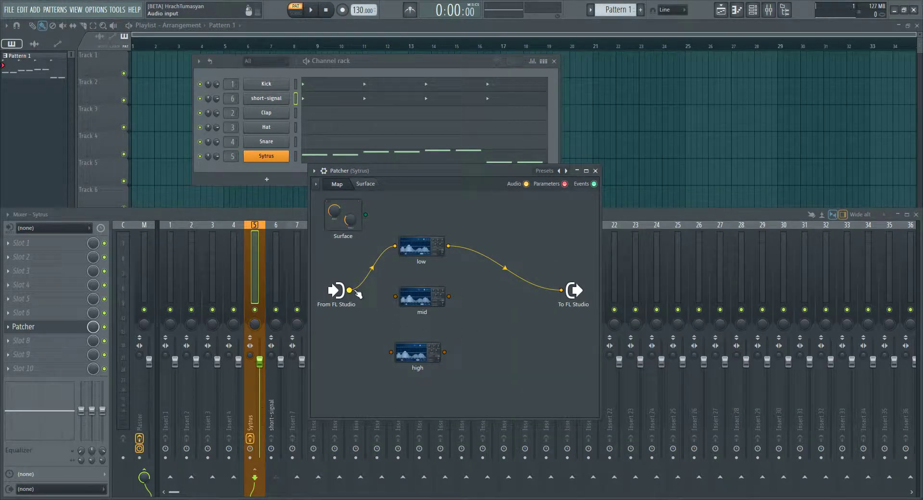
# Step: Connect the From FL Studio audio output to the mid and high EQUO modules and disconnect low from To FL Studio
pyautogui.moveTo(351, 291); pyautogui.dragTo(429, 351)
pyautogui.moveTo(430, 302); pyautogui.dragTo(431, 305)
pyautogui.moveTo(560, 290); pyautogui.dragTo(448, 245)
# Step: Spread the low, mid and high EQUO modules farther apart in the Patcher map
pyautogui.moveTo(413, 294); pyautogui.dragTo(469, 296)
pyautogui.moveTo(430, 249); pyautogui.dragTo(458, 228)
pyautogui.moveTo(426, 352); pyautogui.dragTo(480, 374)
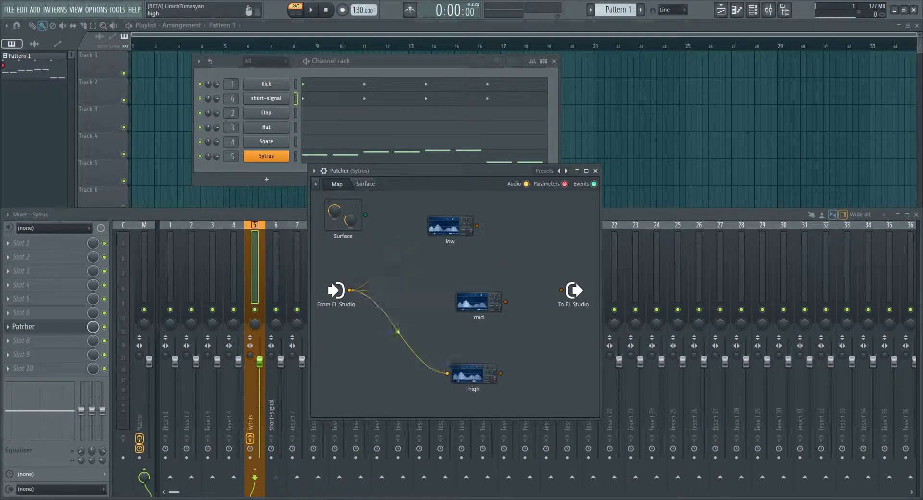
# Step: Activate the short-signal audio output on the From FL Studio module
pyautogui.rightClick(350, 291)
pyautogui.moveTo(372, 314)
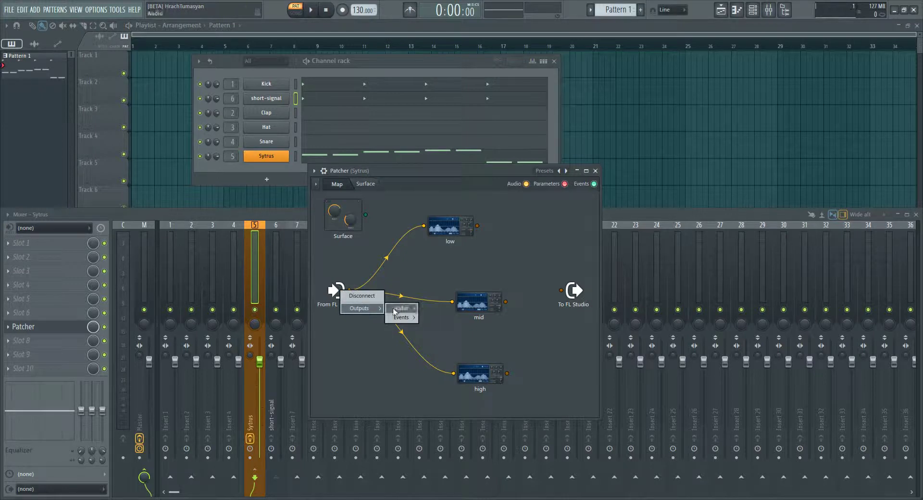
pyautogui.moveTo(401, 309)
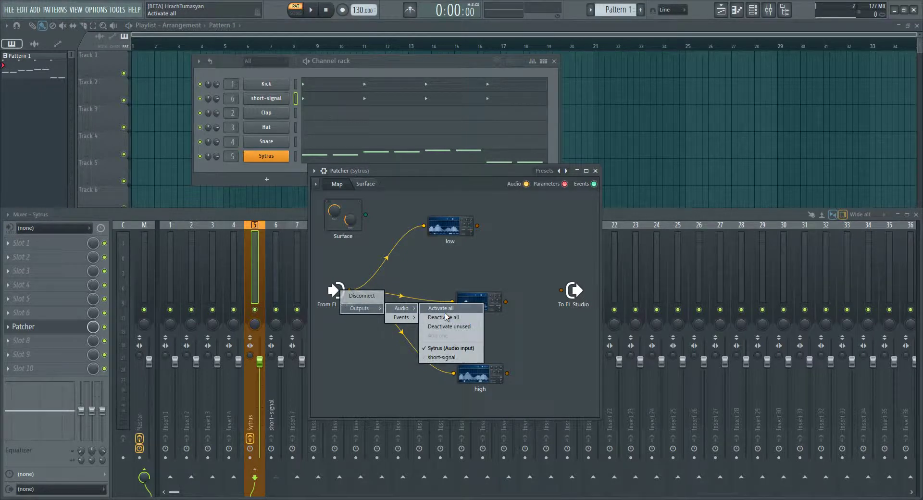
pyautogui.click(452, 358)
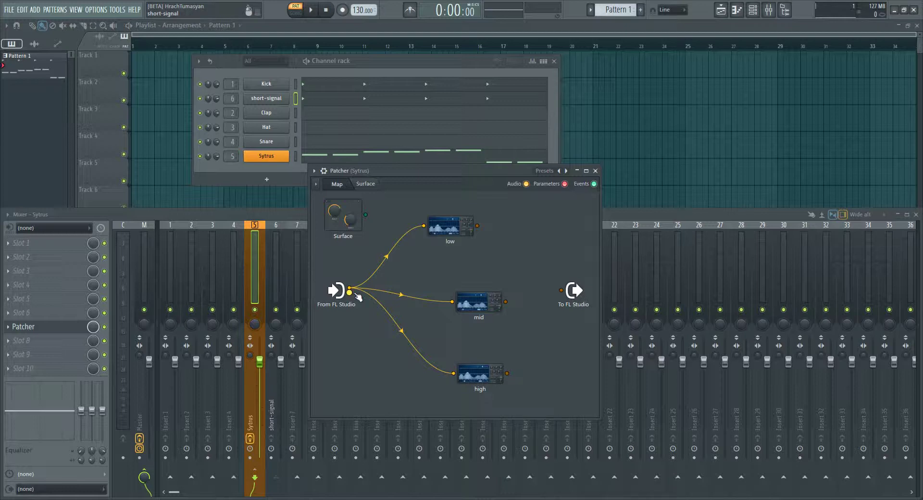
# Step: Move the mid EQUO back under low and add two Fruity Limiter modules to the Patcher map
pyautogui.moveTo(502, 299); pyautogui.dragTo(473, 294)
pyautogui.rightClick(503, 247)
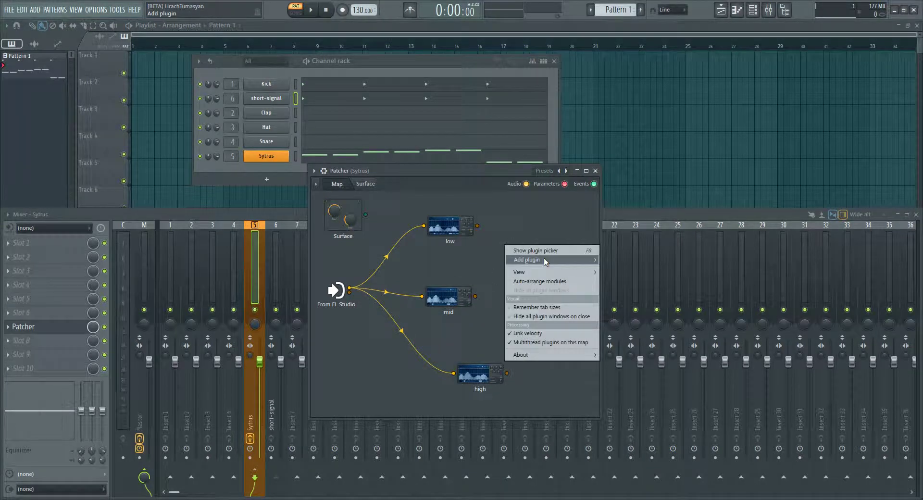
pyautogui.moveTo(591, 261)
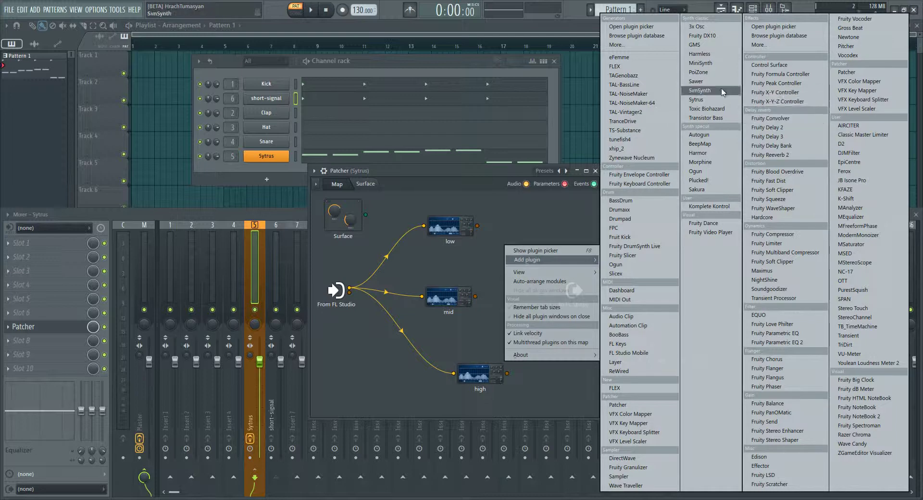
pyautogui.click(770, 243)
pyautogui.moveTo(433, 287); pyautogui.dragTo(514, 329)
pyautogui.rightClick(519, 249)
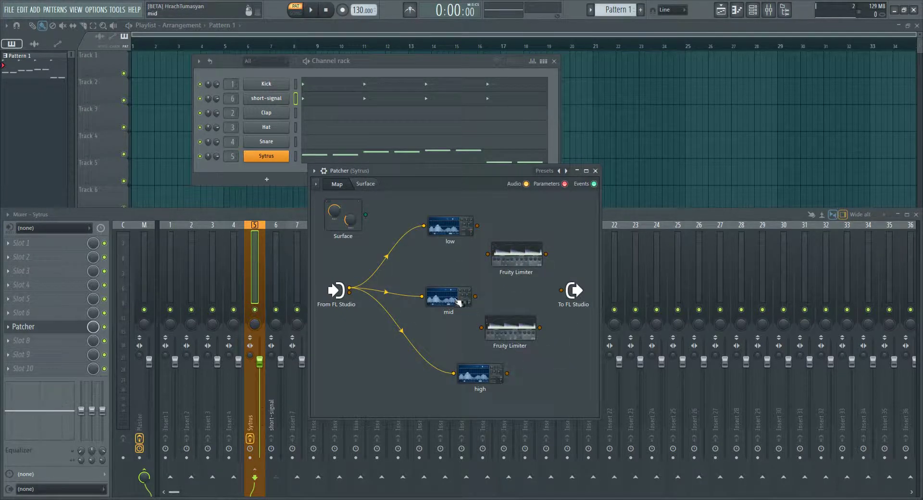
# Step: Align the mid and high EQUO modules below low, and widen the Patcher window to move To FL Studio farther away
pyautogui.moveTo(456, 299); pyautogui.dragTo(454, 297)
pyautogui.moveTo(473, 371); pyautogui.dragTo(440, 369)
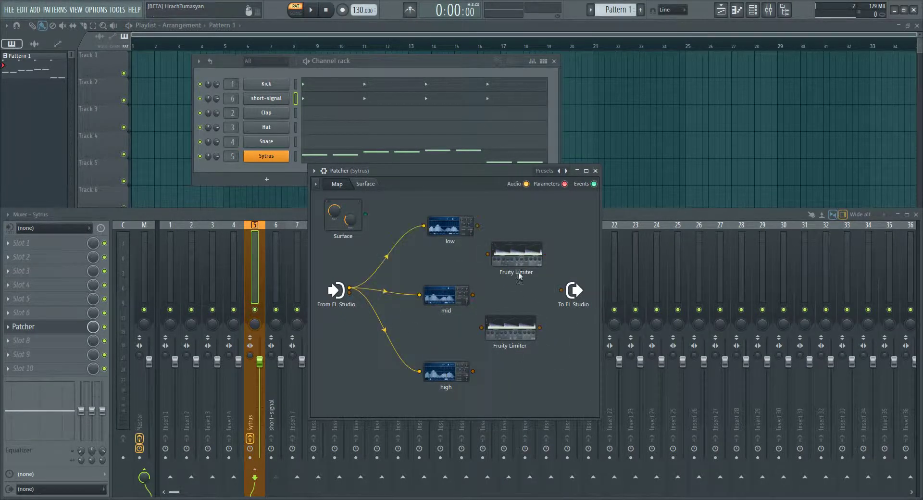
pyautogui.moveTo(600, 290); pyautogui.dragTo(726, 294)
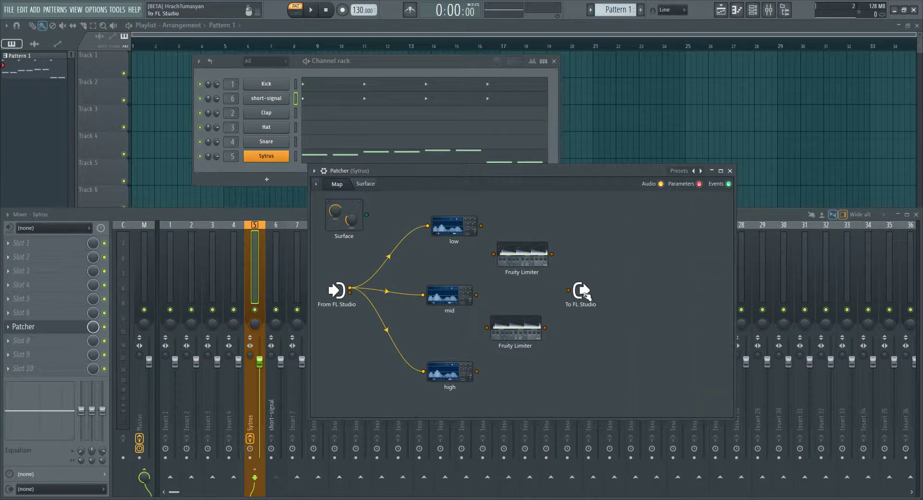
pyautogui.moveTo(585, 294); pyautogui.dragTo(672, 293)
# Step: Place the two Fruity Limiters beside the low and mid EQUOs and clone one to sit beside high
pyautogui.moveTo(537, 322); pyautogui.dragTo(544, 322)
pyautogui.moveTo(524, 257); pyautogui.dragTo(535, 229)
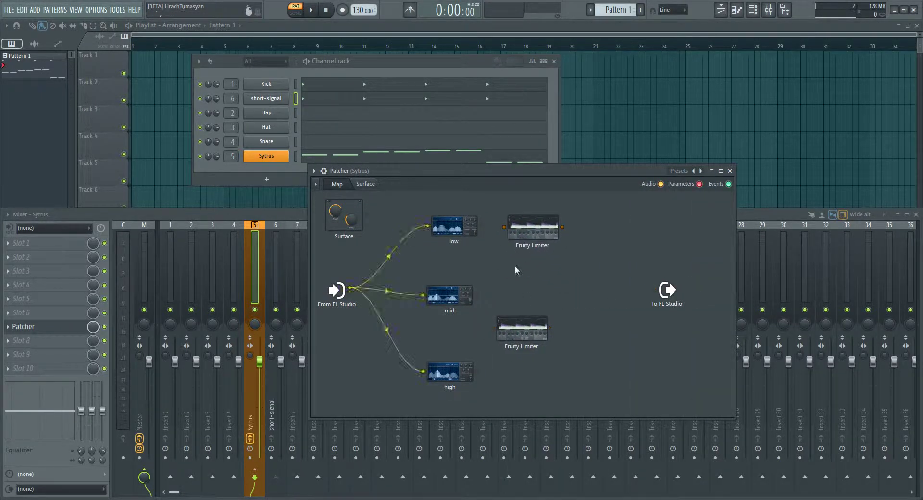
pyautogui.moveTo(519, 327); pyautogui.dragTo(529, 294)
pyautogui.rightClick(529, 294)
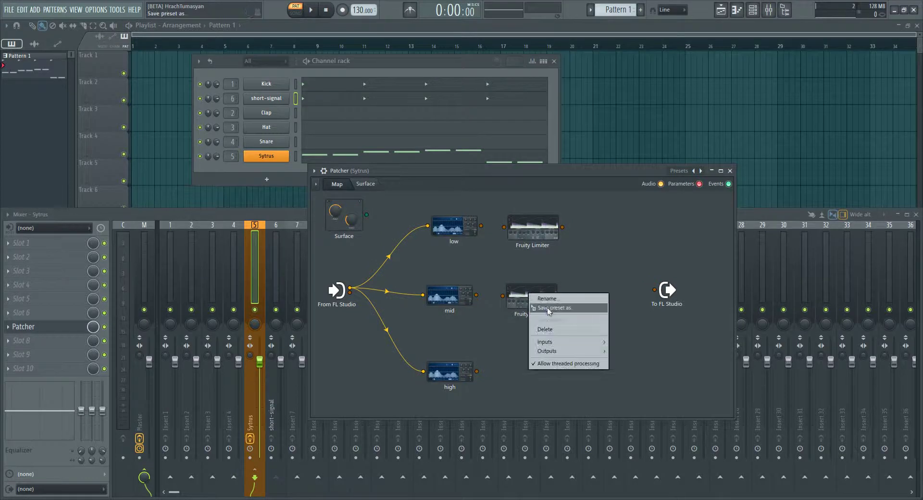
pyautogui.click(549, 320)
pyautogui.moveTo(530, 375); pyautogui.dragTo(536, 377)
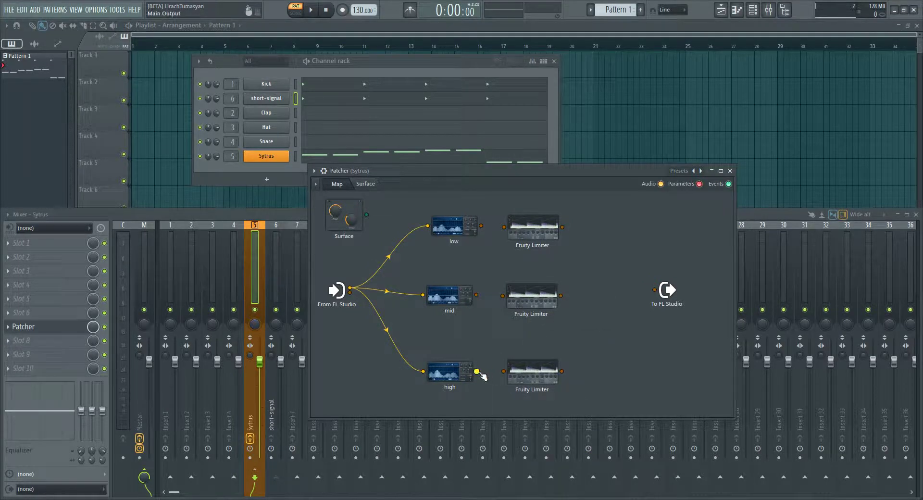
# Step: Connect the high, mid and low EQUO outputs to the main inputs of their neighbouring Fruity Limiters
pyautogui.moveTo(479, 372); pyautogui.dragTo(503, 372)
pyautogui.moveTo(476, 295); pyautogui.dragTo(503, 296)
pyautogui.moveTo(480, 225); pyautogui.dragTo(504, 227)
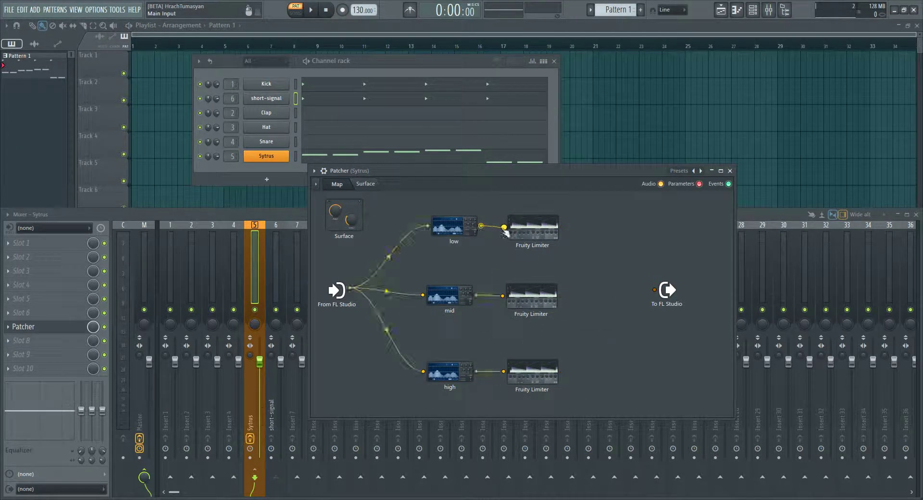
# Step: Add a second audio input to each of the three Fruity Limiter modules
pyautogui.rightClick(536, 239)
pyautogui.moveTo(550, 284)
pyautogui.moveTo(650, 288)
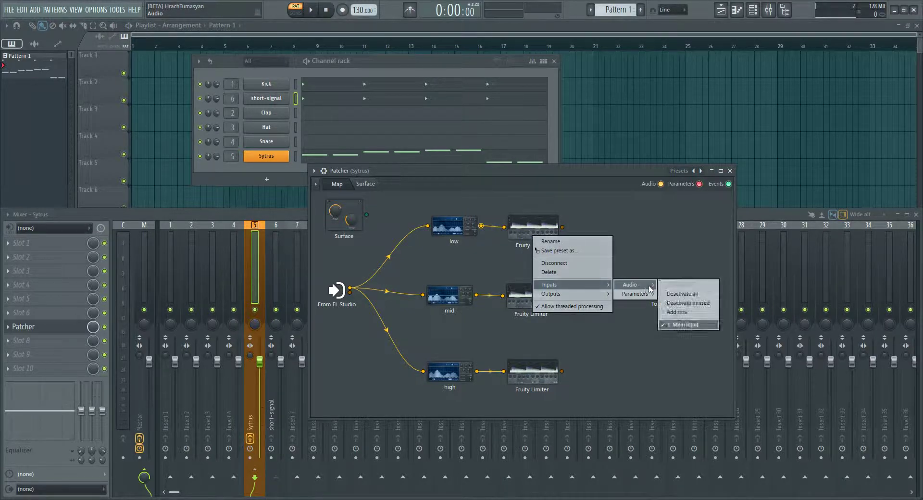
pyautogui.click(678, 312)
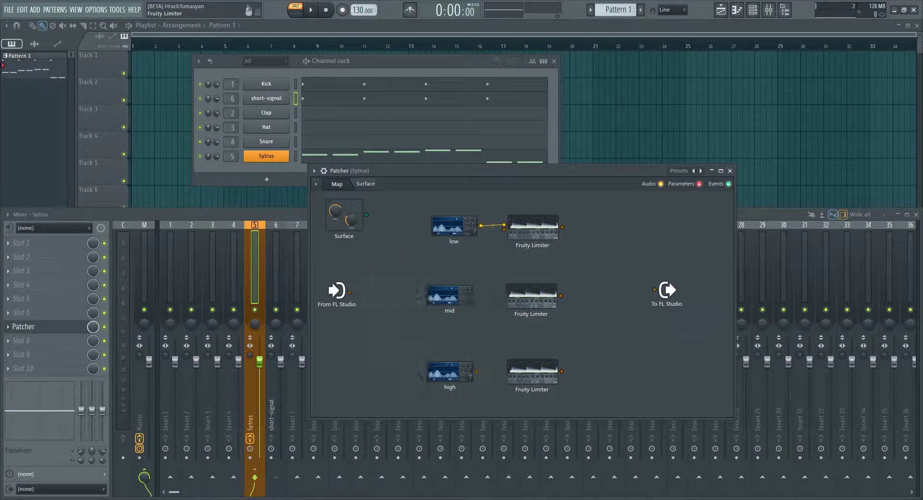
pyautogui.rightClick(541, 301)
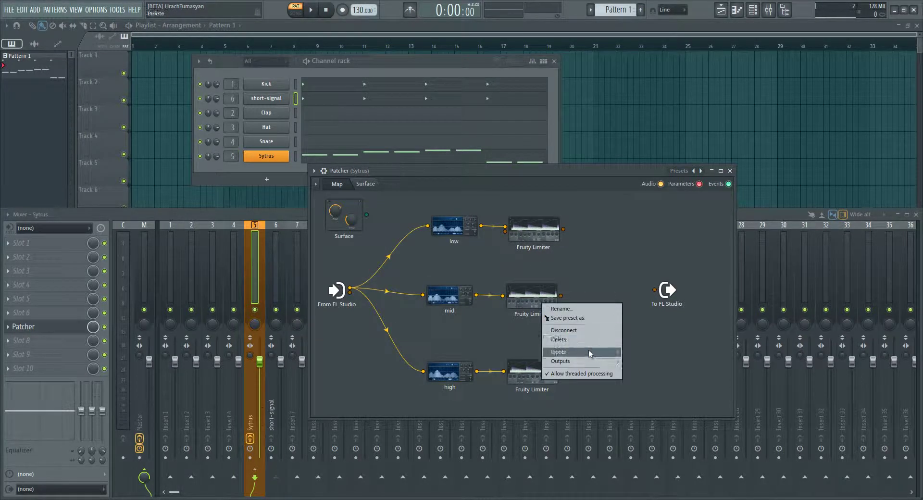
pyautogui.moveTo(590, 354)
pyautogui.moveTo(647, 356)
pyautogui.click(694, 381)
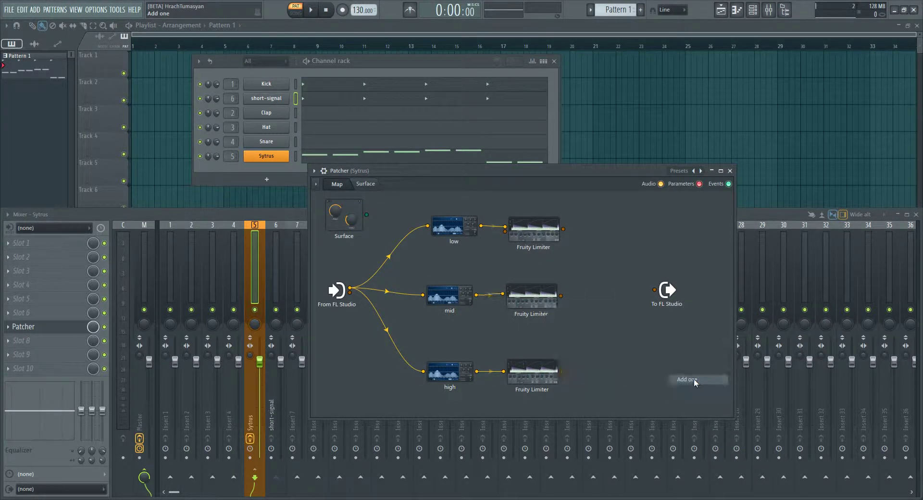
pyautogui.rightClick(529, 373)
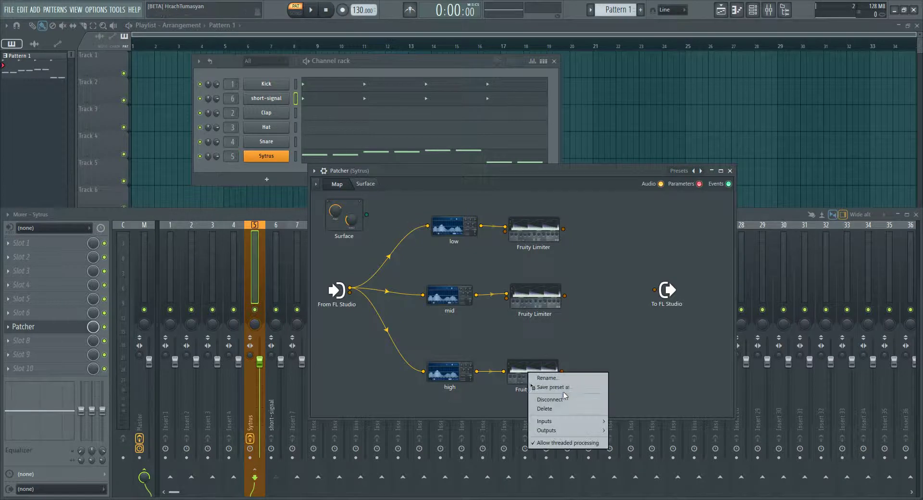
pyautogui.moveTo(577, 421)
pyautogui.moveTo(630, 422)
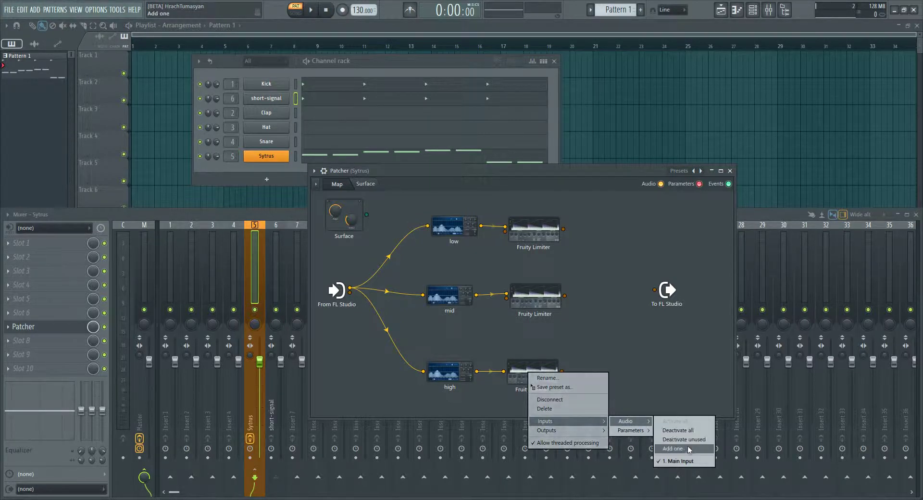
pyautogui.click(689, 449)
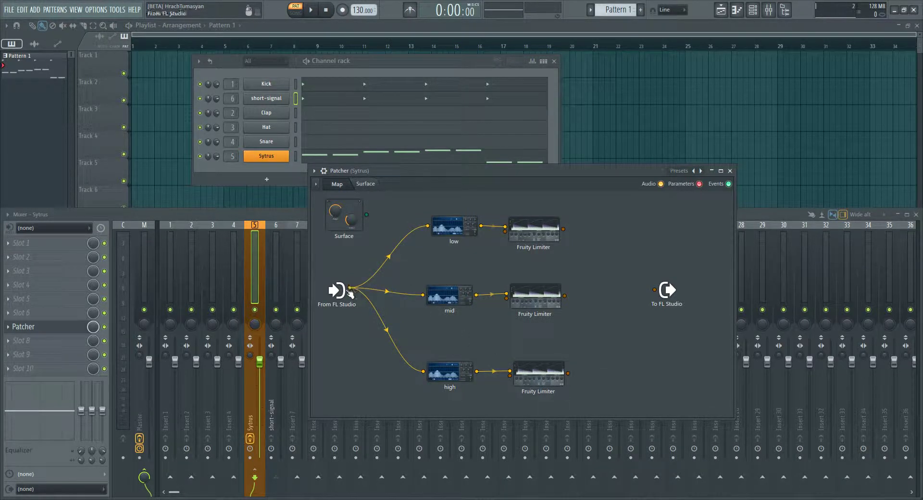
# Step: Connect the short-signal output of From FL Studio to the second input of all three Fruity Limiters
pyautogui.moveTo(350, 291); pyautogui.dragTo(502, 235)
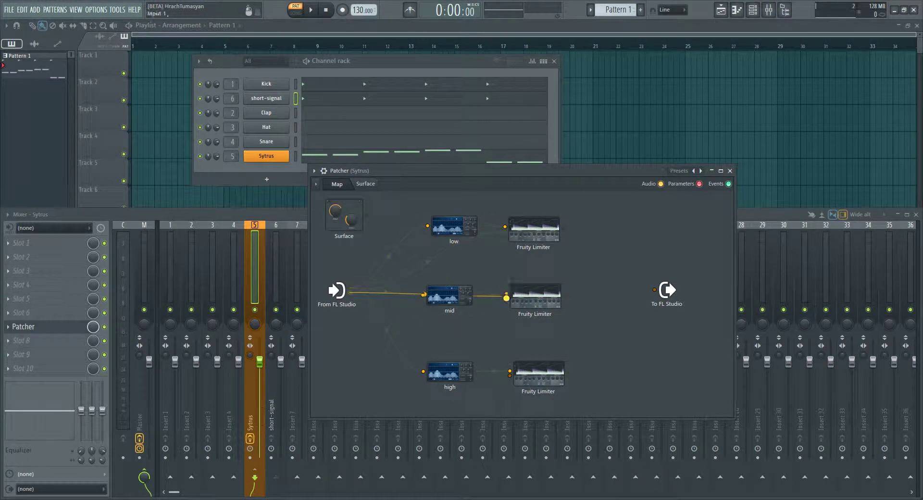
pyautogui.moveTo(506, 298); pyautogui.dragTo(531, 297)
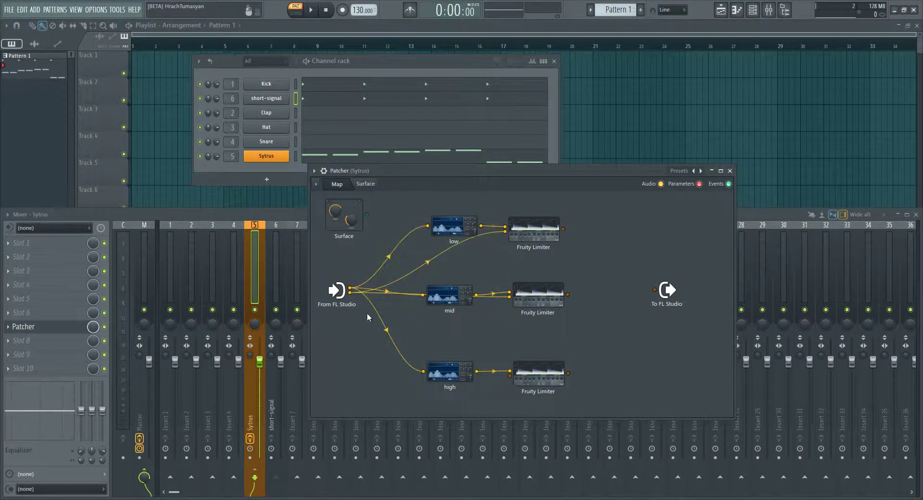
pyautogui.moveTo(352, 294); pyautogui.dragTo(536, 377)
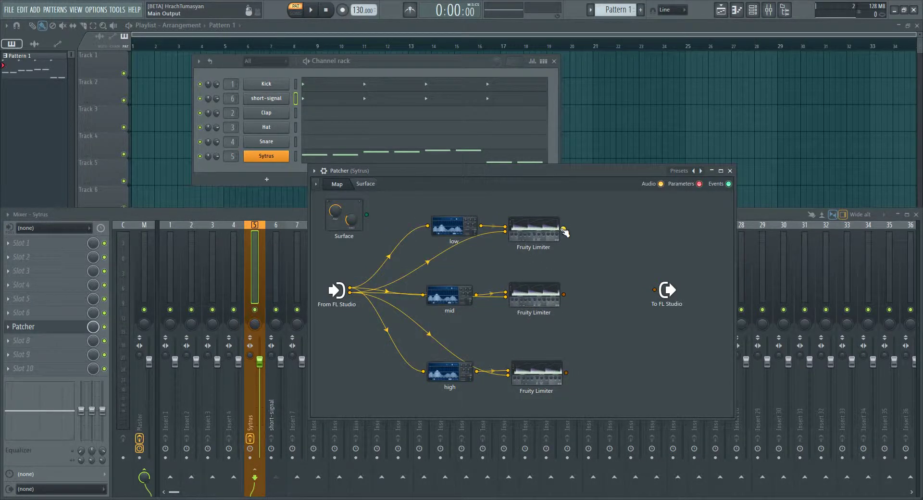
# Step: Connect the outputs of the low, mid and high Fruity Limiters to To FL Studio
pyautogui.moveTo(563, 230); pyautogui.dragTo(654, 290)
pyautogui.moveTo(564, 294); pyautogui.dragTo(654, 290)
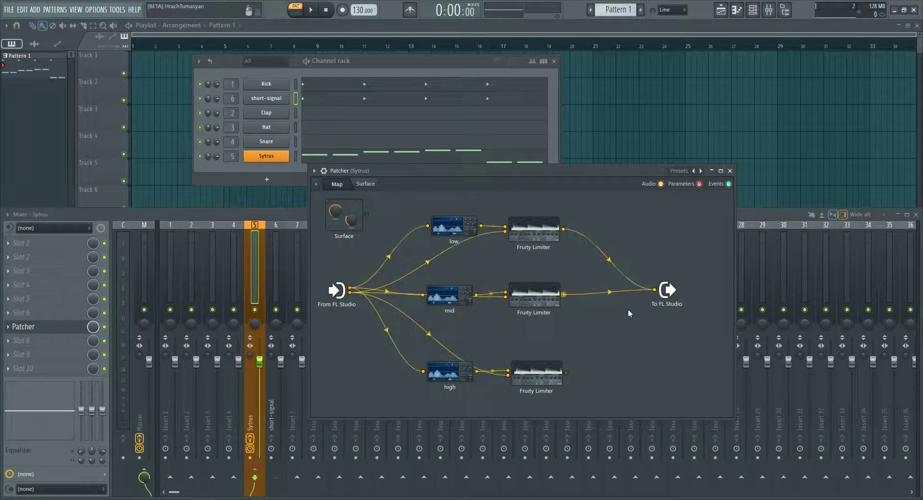
pyautogui.moveTo(566, 372); pyautogui.dragTo(654, 290)
pyautogui.moveTo(535, 291); pyautogui.dragTo(533, 291)
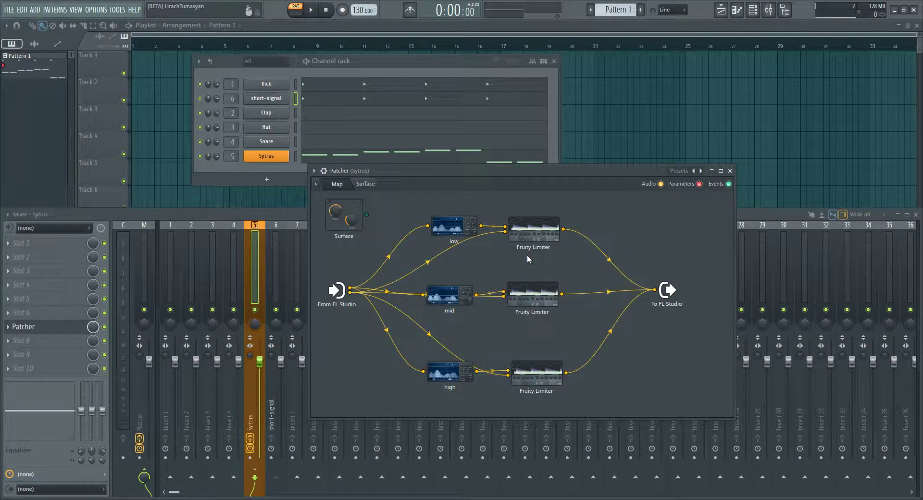
# Step: Set the low band's Fruity Limiter compressor sidechain to Input 1 and raise its ratio during playback
pyautogui.press('space')
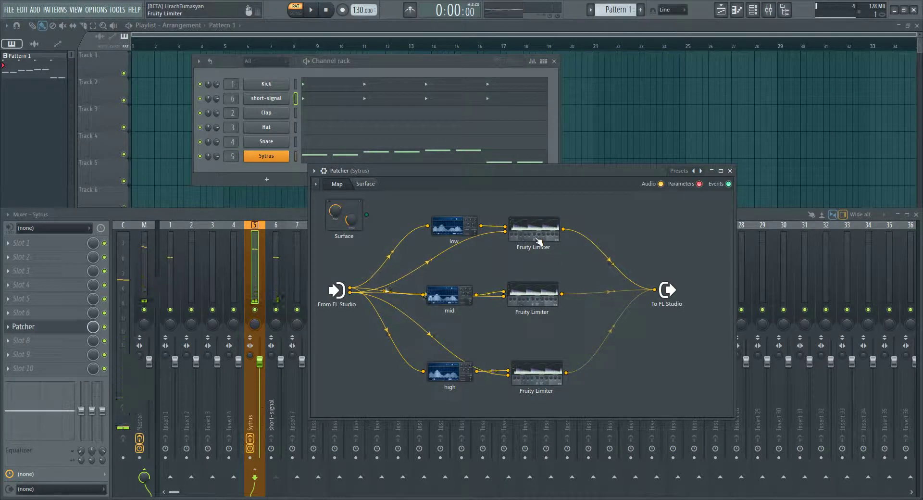
pyautogui.doubleClick(528, 242)
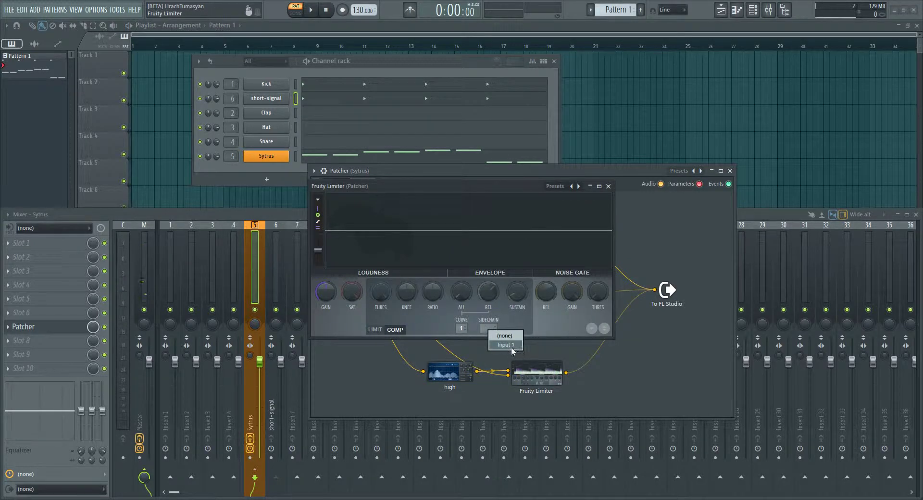
pyautogui.press('space')
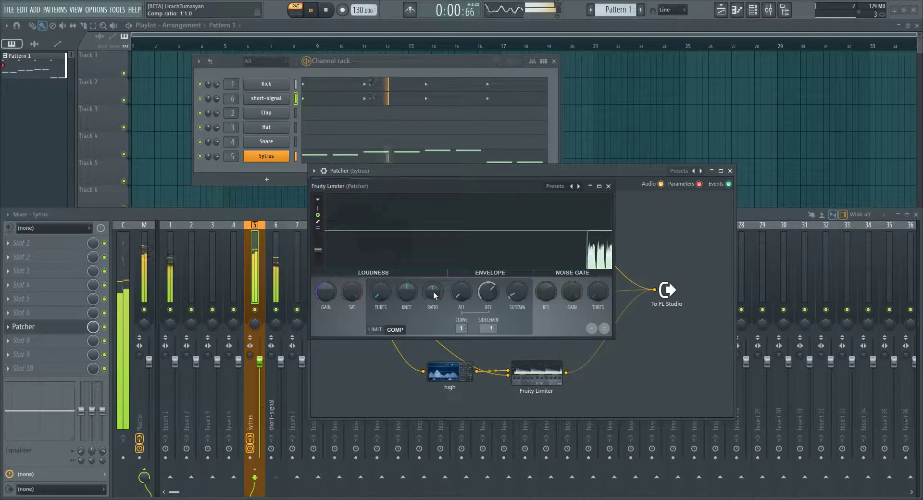
pyautogui.moveTo(449, 188); pyautogui.dragTo(486, 217)
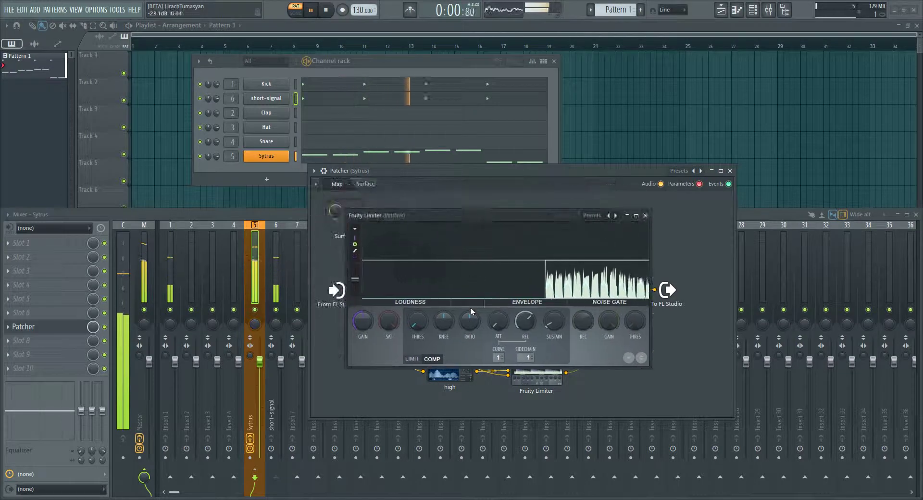
pyautogui.moveTo(471, 317); pyautogui.dragTo(471, 301)
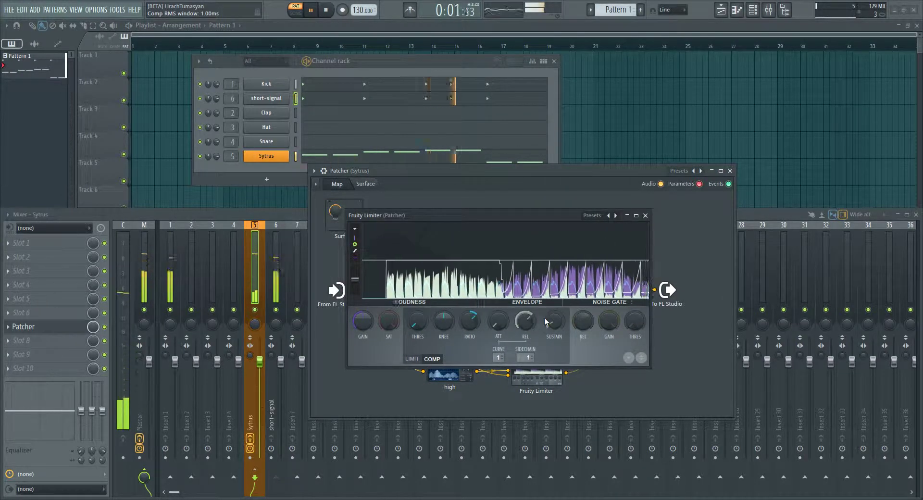
# Step: Solo the short-signal channel and play it back on its own
pyautogui.click(275, 284)
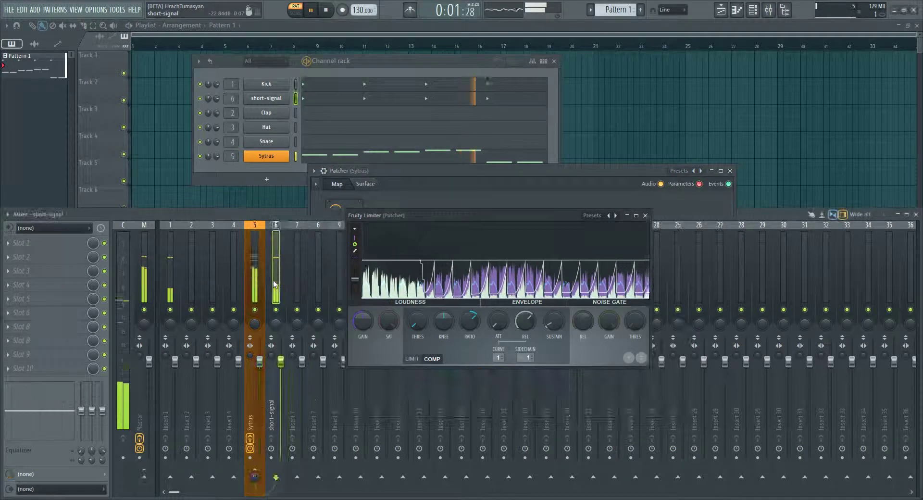
pyautogui.press('space')
pyautogui.click(201, 99)
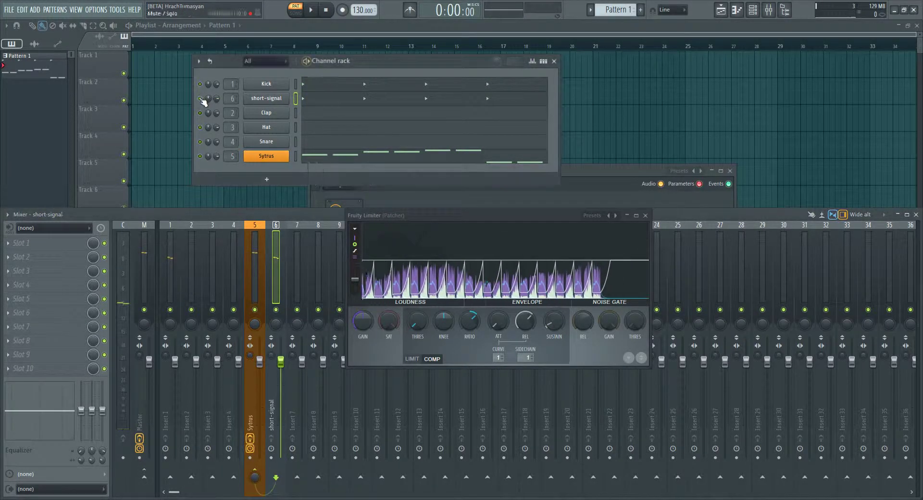
pyautogui.press('space')
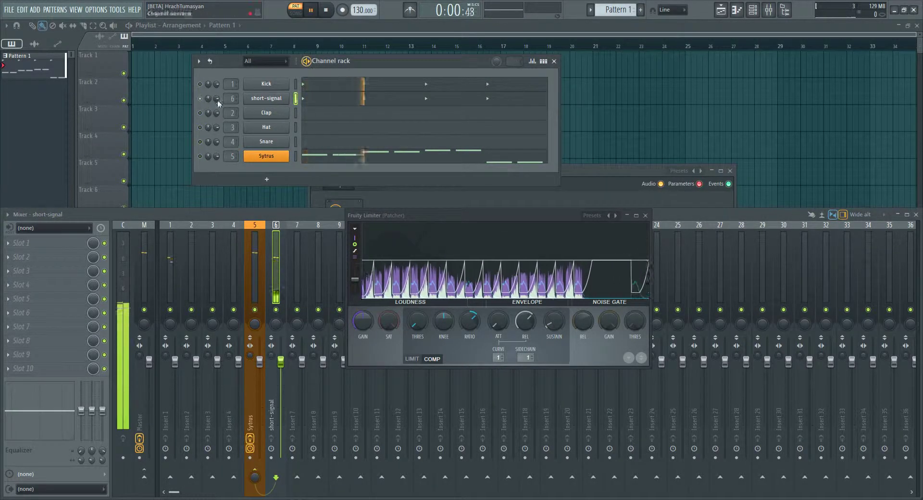
# Step: Shorten the decay of short-signal's volume envelope with a tempo-based preset length and adjust its decay tension
pyautogui.click(276, 103)
pyautogui.click(75, 124)
pyautogui.press('space')
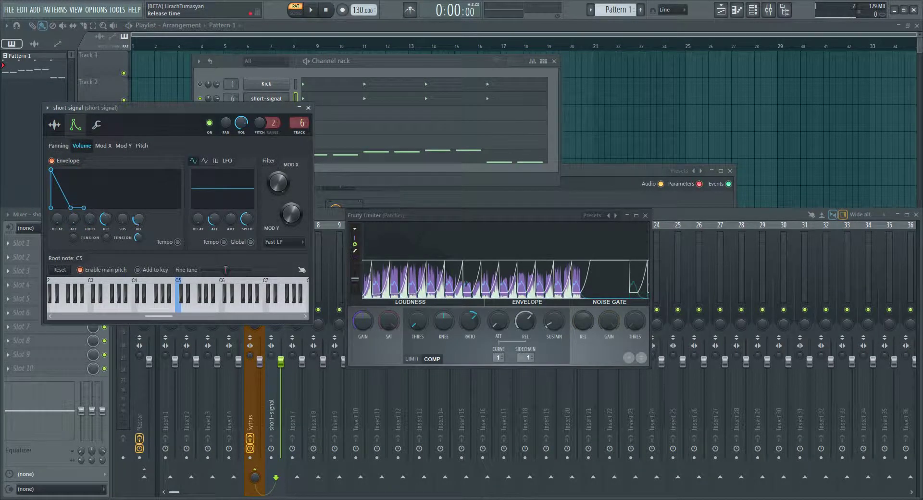
pyautogui.rightClick(106, 220)
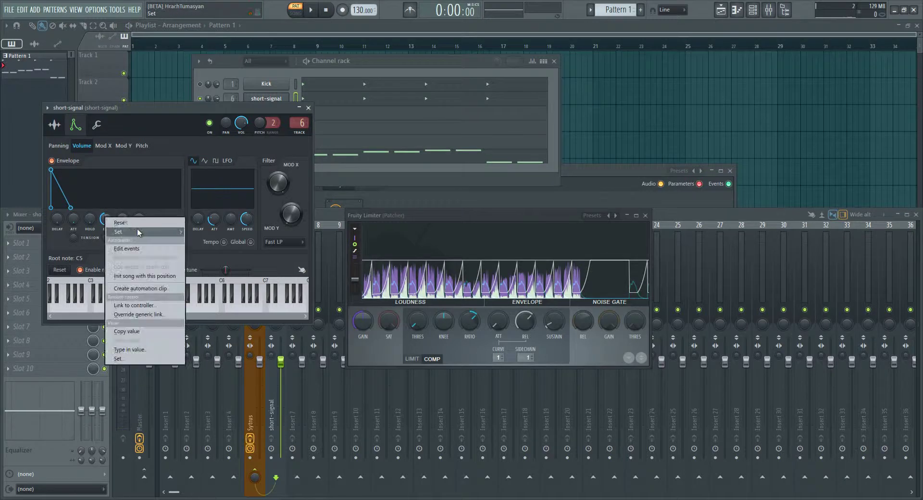
pyautogui.moveTo(163, 232)
pyautogui.click(212, 233)
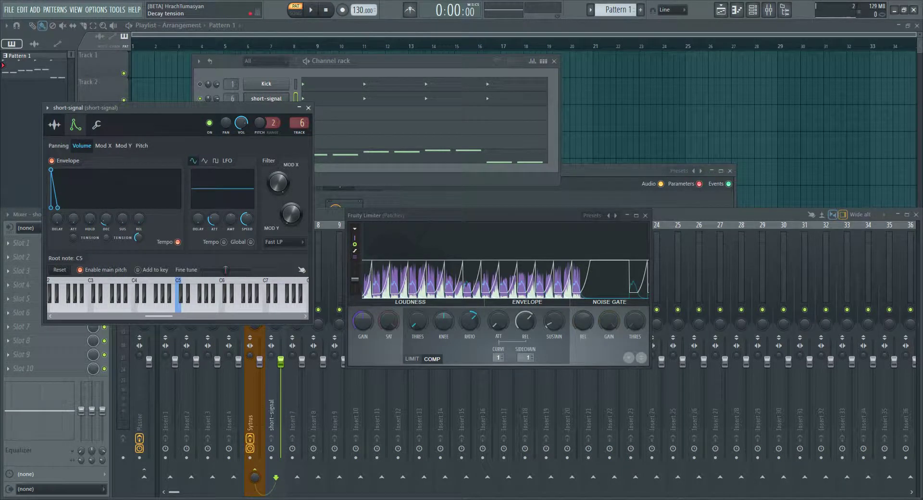
pyautogui.click(308, 107)
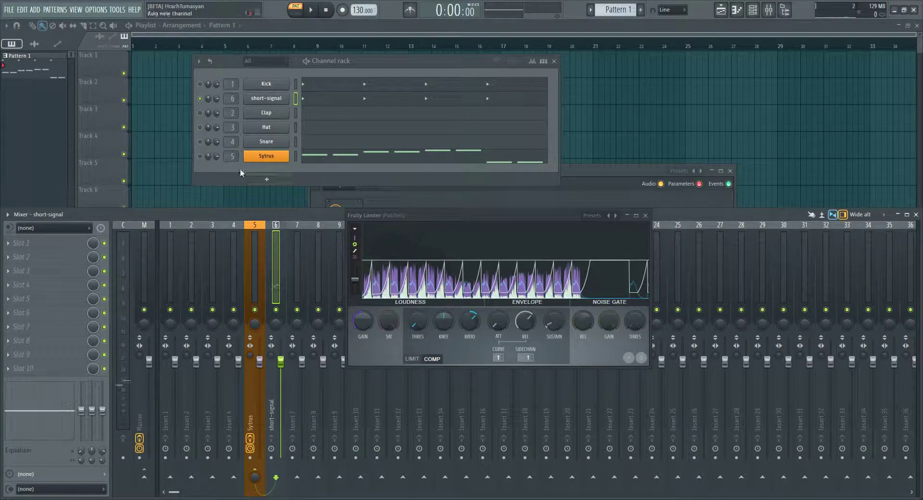
# Step: Play the full pattern and tune the low band limiter's ratio, release and sustain for stronger ducking
pyautogui.press('space')
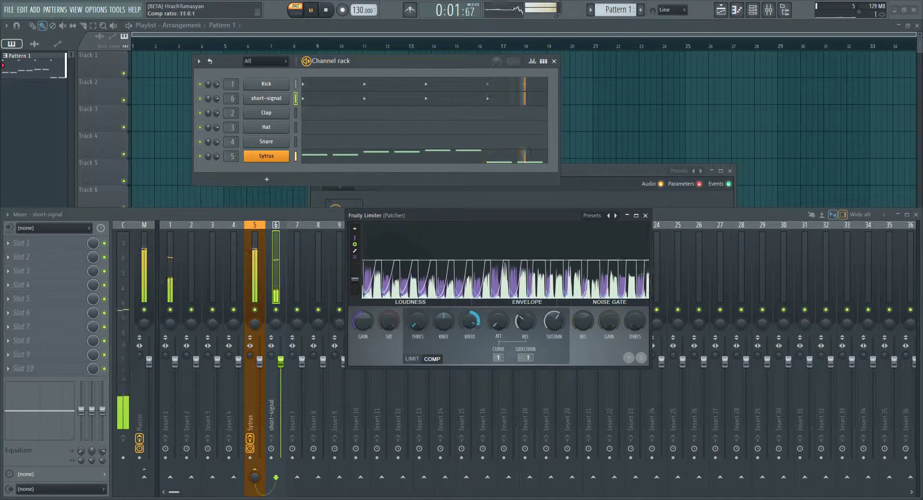
pyautogui.moveTo(525, 321); pyautogui.dragTo(553, 351)
pyautogui.moveTo(525, 321); pyautogui.dragTo(554, 314)
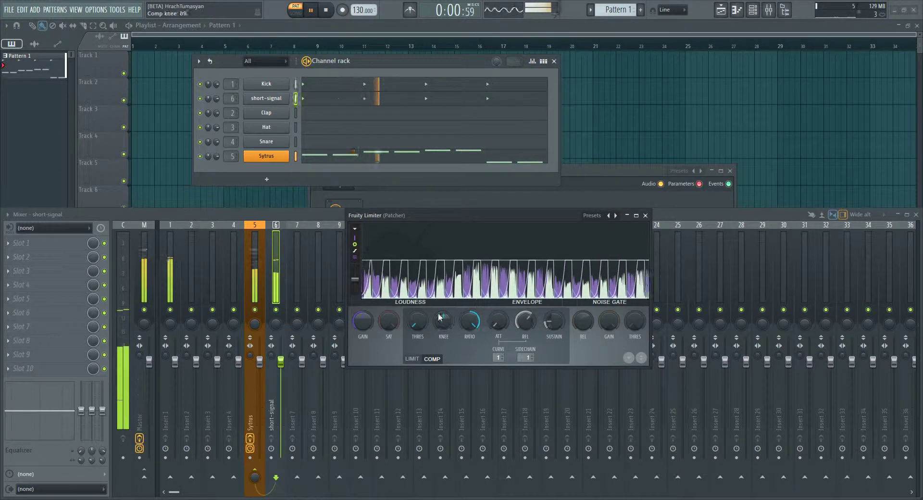
pyautogui.press('space')
# Step: Return to the Sytrus track's Patcher map and space the mid EQUO and its Fruity Limiter further apart during playback
pyautogui.click(259, 286)
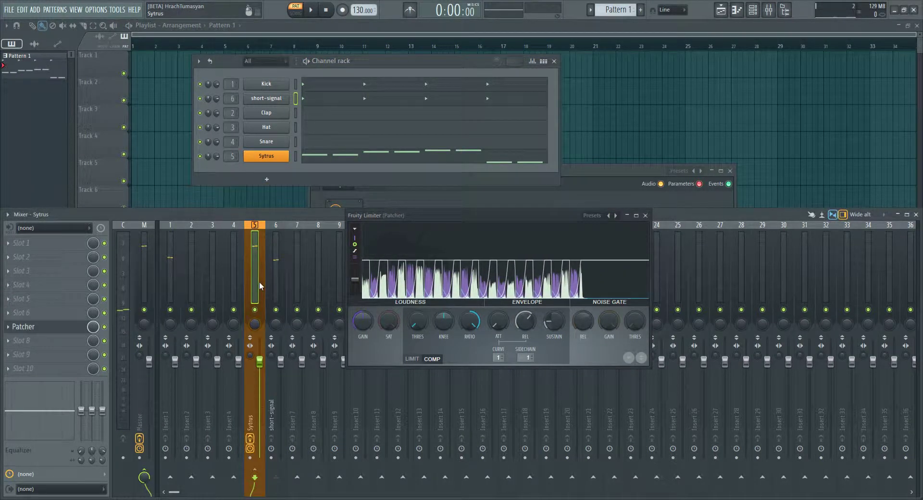
pyautogui.click(30, 328)
pyautogui.click(645, 216)
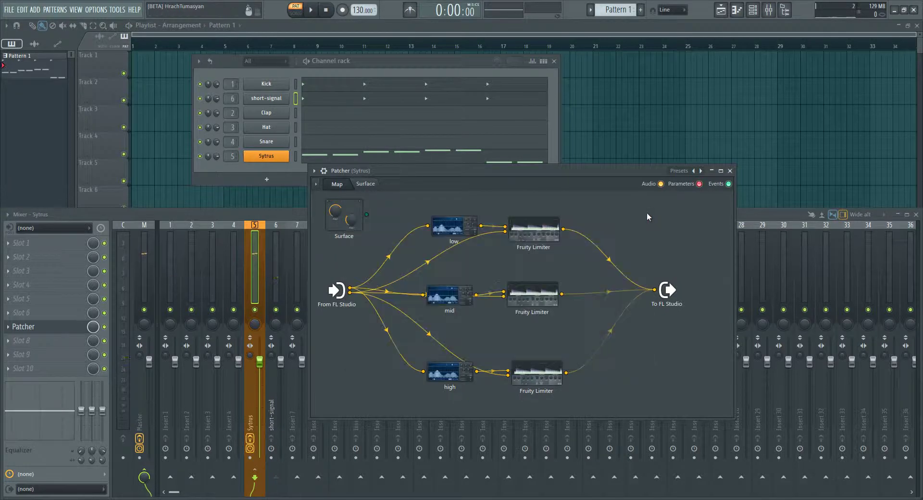
pyautogui.press('space')
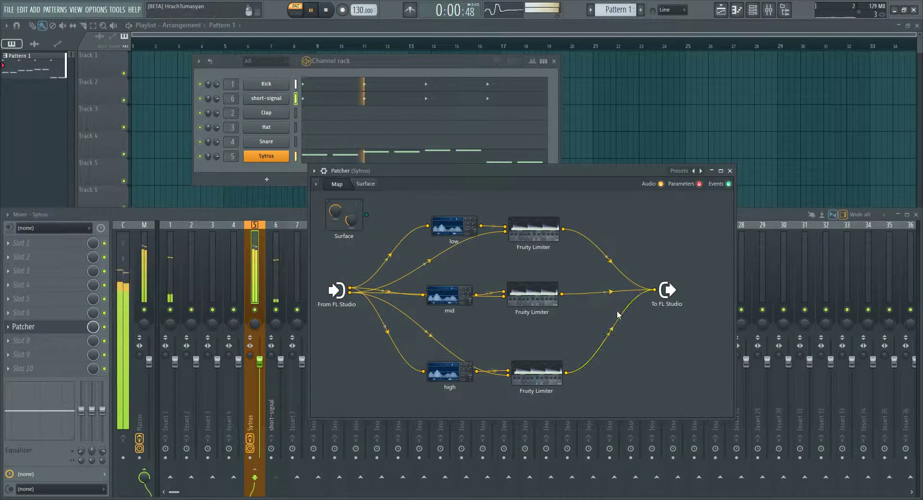
pyautogui.moveTo(479, 174); pyautogui.dragTo(464, 197)
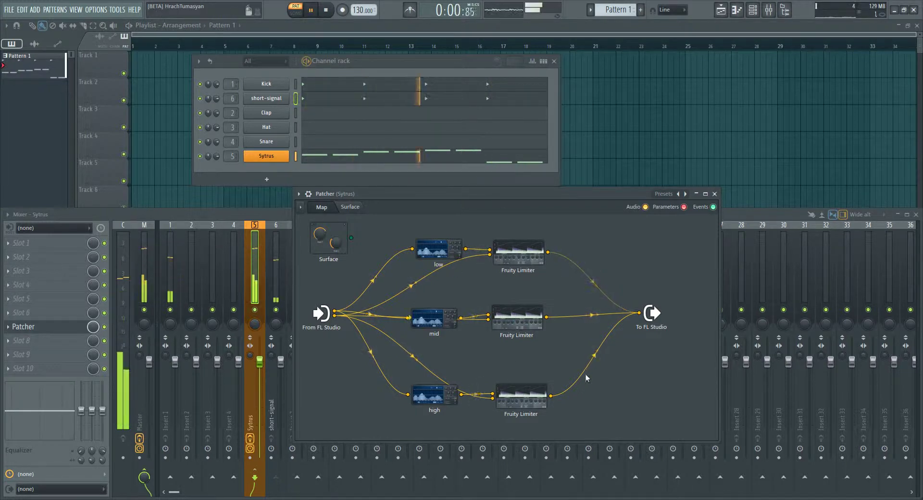
pyautogui.moveTo(528, 326); pyautogui.dragTo(532, 329)
pyautogui.moveTo(450, 322); pyautogui.dragTo(453, 312)
pyautogui.moveTo(526, 322); pyautogui.dragTo(519, 336)
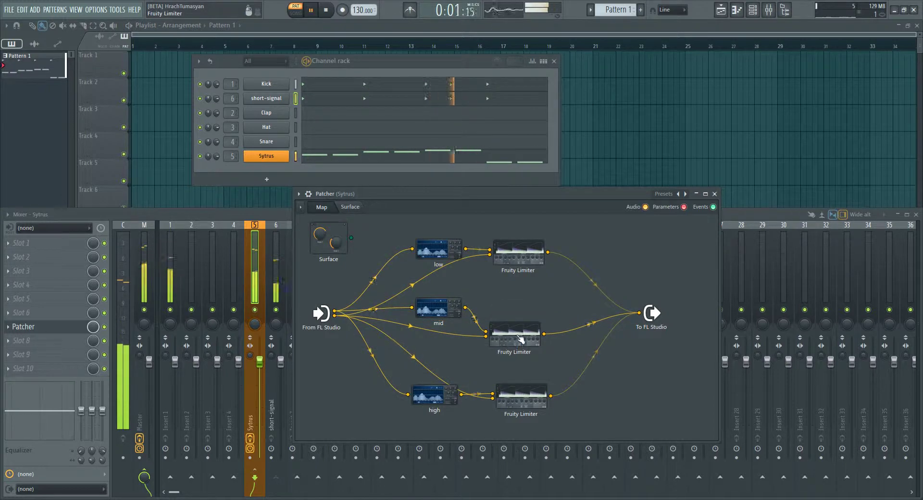
pyautogui.doubleClick(520, 339)
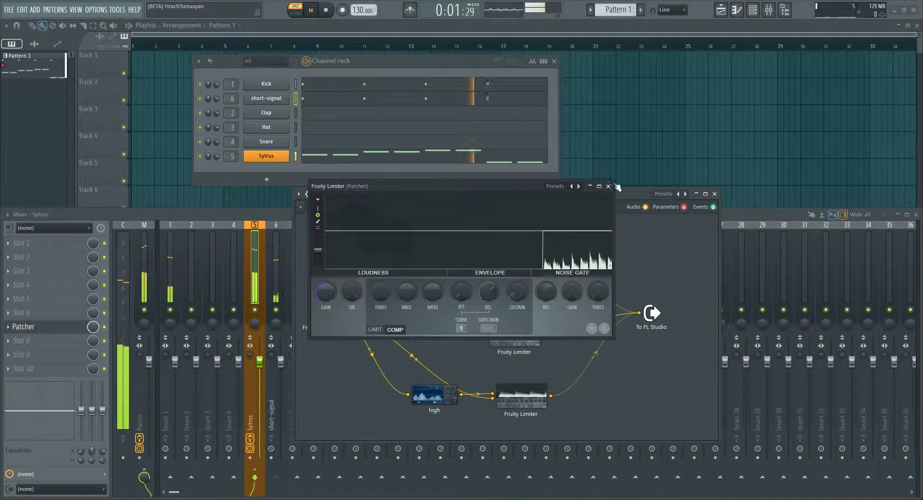
pyautogui.press('space')
pyautogui.click(608, 186)
# Step: Clone the short-signal channel as short-signal #2 and assign the clone to a free mixer track
pyautogui.rightClick(263, 103)
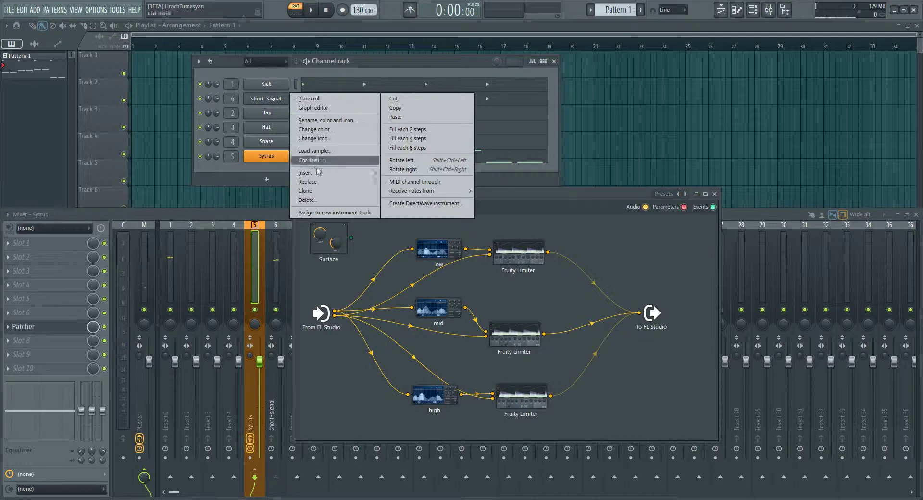
pyautogui.click(308, 188)
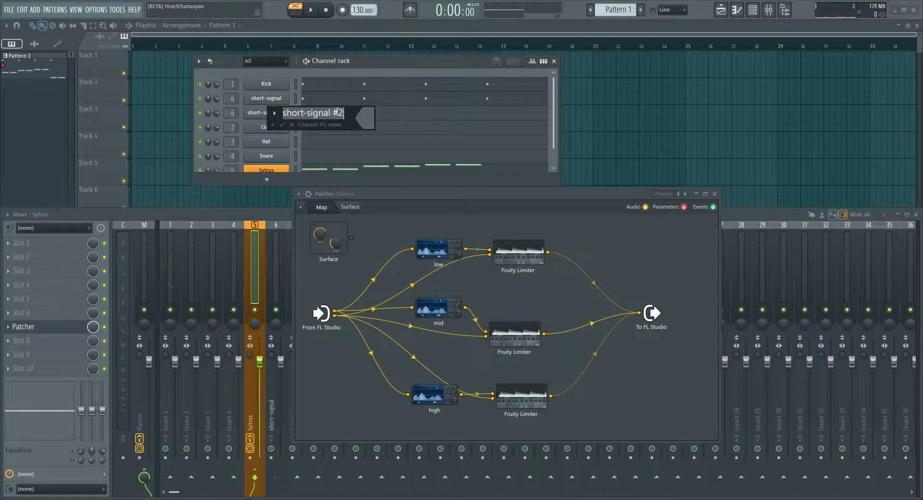
pyautogui.press('Return')
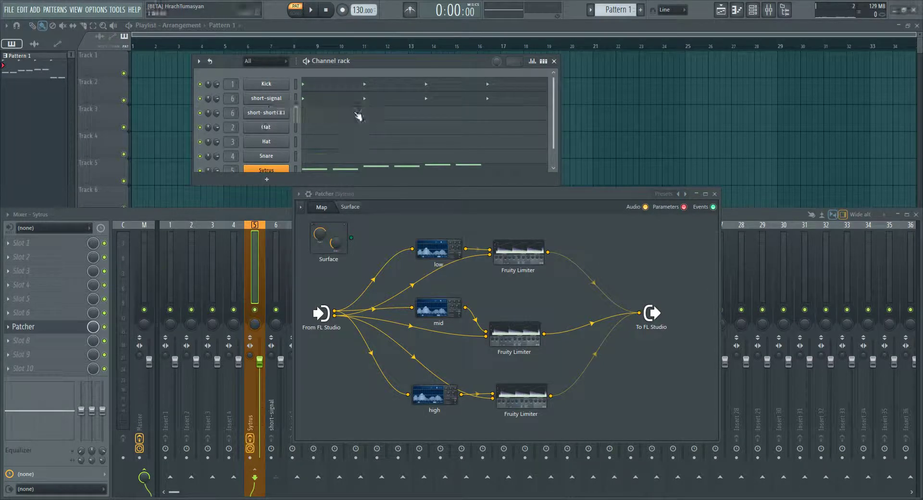
pyautogui.click(275, 113)
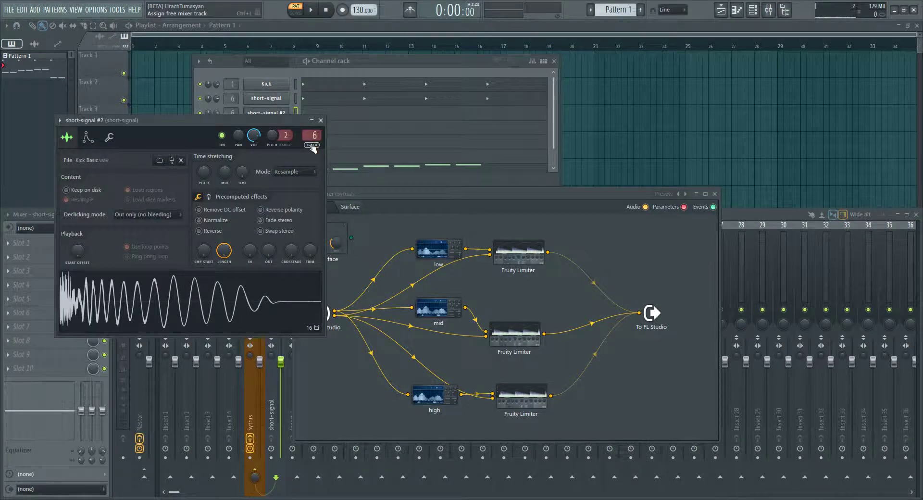
pyautogui.click(313, 145)
pyautogui.click(321, 120)
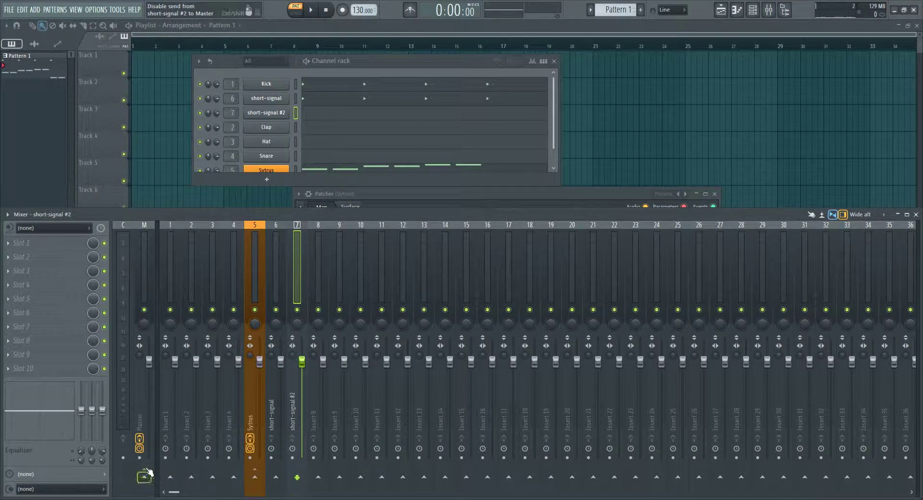
# Step: Sidechain the short-signal #2 mixer track to the Sytrus track and disable its send to Master
pyautogui.rightClick(257, 478)
pyautogui.click(284, 477)
pyautogui.click(258, 285)
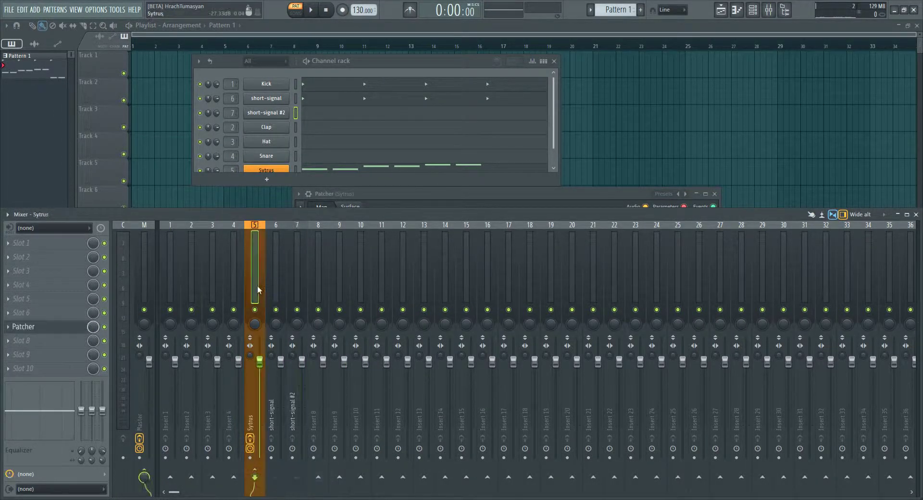
# Step: Add a short-signal #2 audio output to From FL Studio and connect it to the mid Fruity Limiter's second input, replacing the short-signal link
pyautogui.click(48, 329)
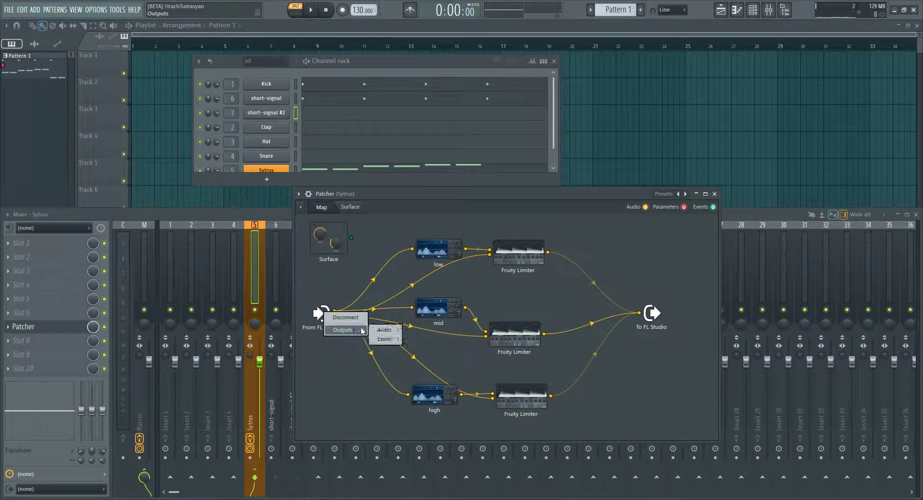
pyautogui.moveTo(384, 330)
pyautogui.click(440, 388)
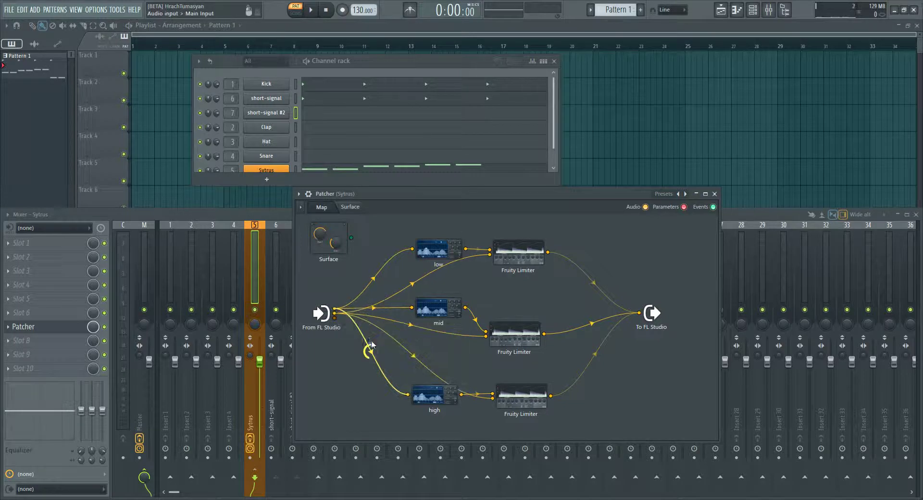
pyautogui.moveTo(515, 338); pyautogui.dragTo(343, 389)
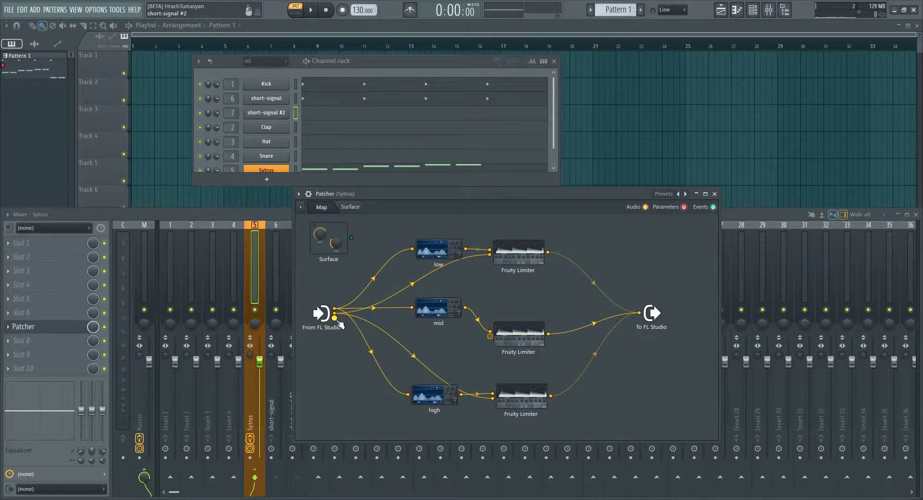
pyautogui.moveTo(336, 318); pyautogui.dragTo(490, 336)
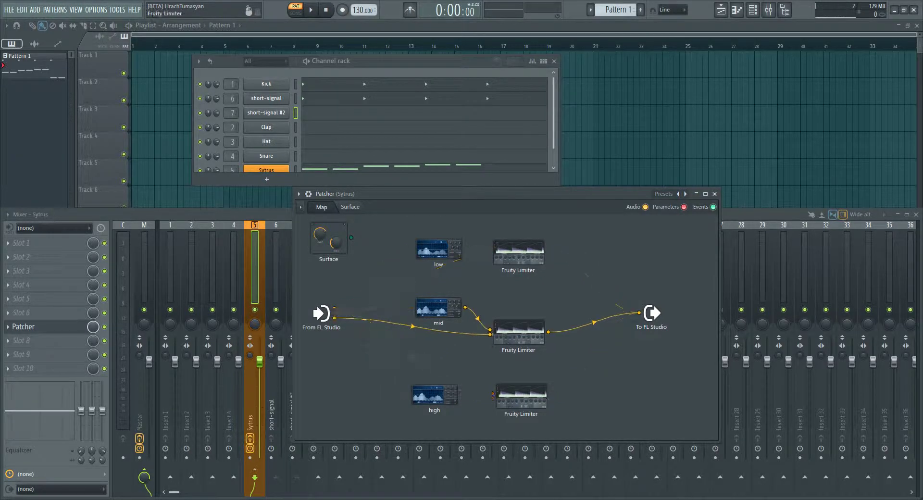
# Step: Compare the channel settings of short-signal and short-signal #2
pyautogui.click(278, 98)
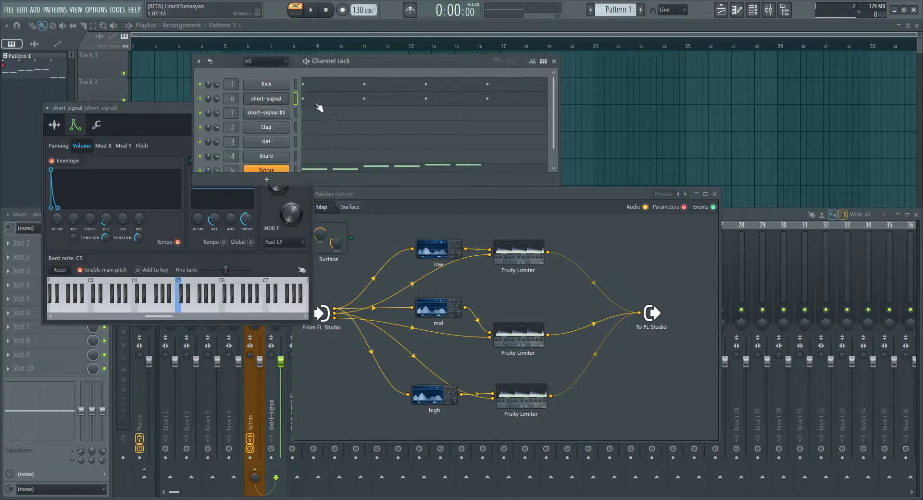
pyautogui.click(264, 115)
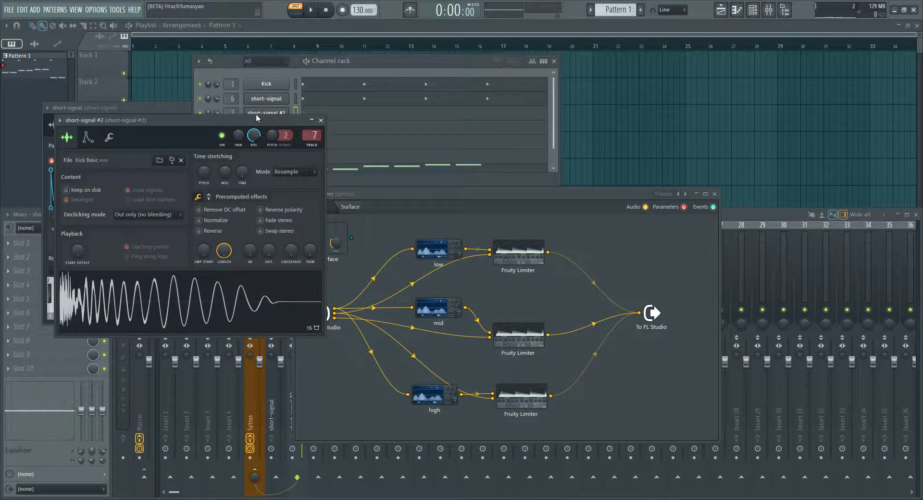
pyautogui.click(321, 121)
pyautogui.moveTo(113, 109); pyautogui.dragTo(107, 152)
pyautogui.click(310, 150)
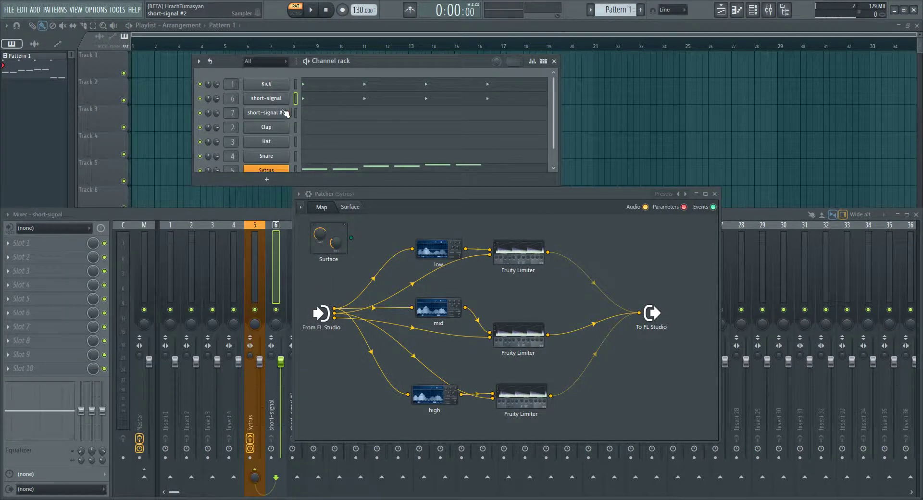
# Step: Inspect the volume envelope in the short-signal #2 channel settings
pyautogui.click(284, 114)
pyautogui.click(88, 137)
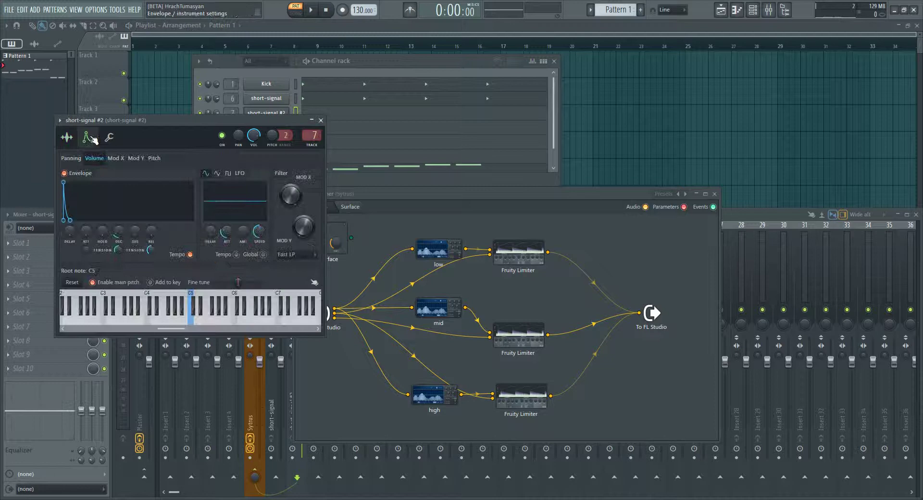
pyautogui.click(321, 121)
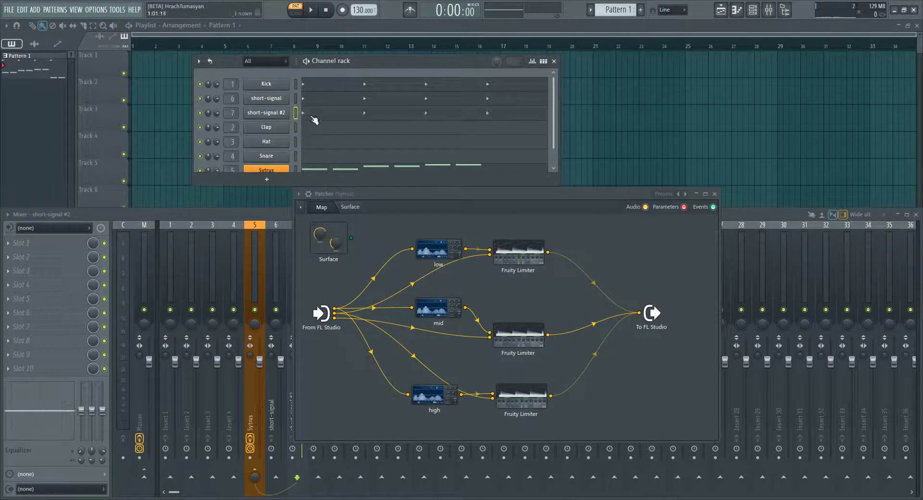
# Step: Edit the short-signal #2 notes into two longer C5 notes on beats 2 and 4
pyautogui.click(315, 120)
pyautogui.scroll(3, 168, 173)
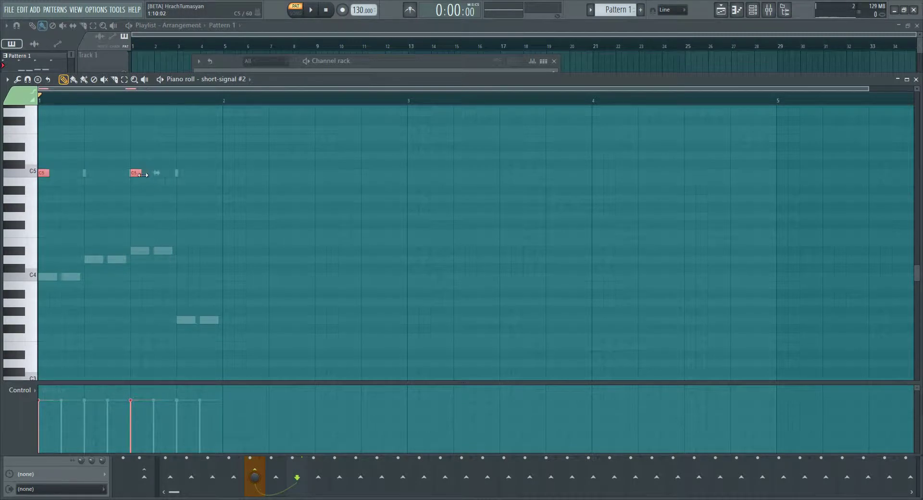
pyautogui.press('Escape')
pyautogui.click(340, 116)
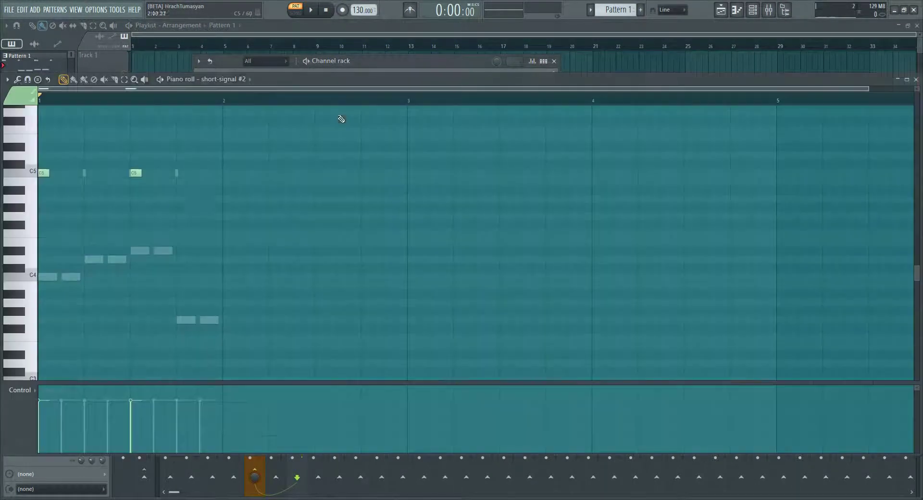
pyautogui.press('Escape')
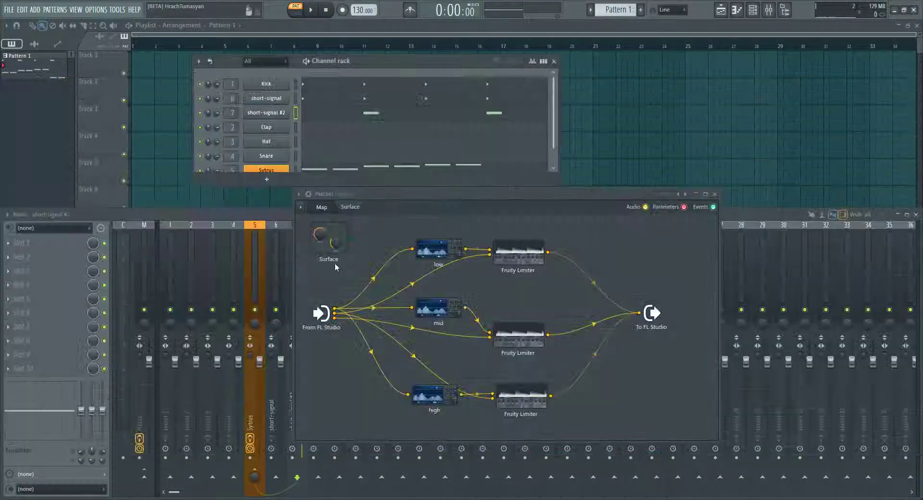
# Step: Set the mid band's Fruity Limiter sidechain to Input 1, lower its threshold and raise its ratio while testing playback
pyautogui.doubleClick(513, 336)
pyautogui.press('space')
pyautogui.press('space')
pyautogui.rightClick(495, 329)
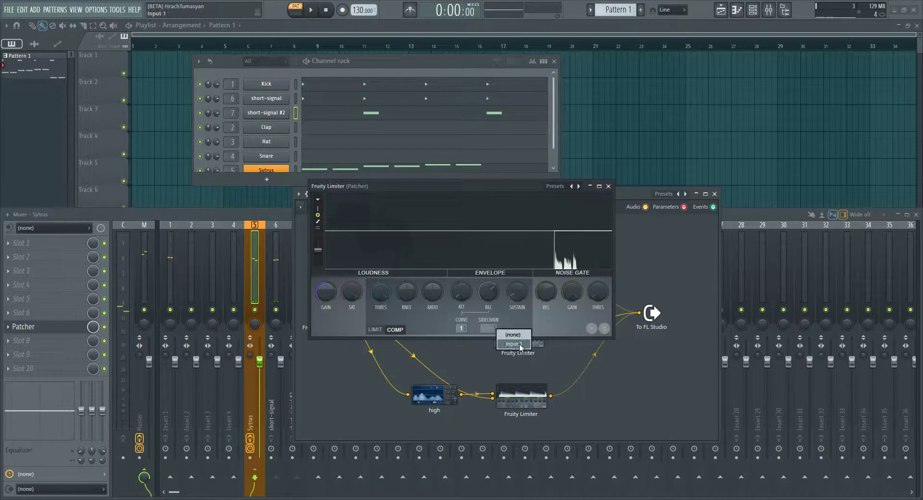
pyautogui.moveTo(380, 292); pyautogui.dragTo(380, 337)
pyautogui.press('space')
pyautogui.moveTo(434, 288); pyautogui.dragTo(434, 255)
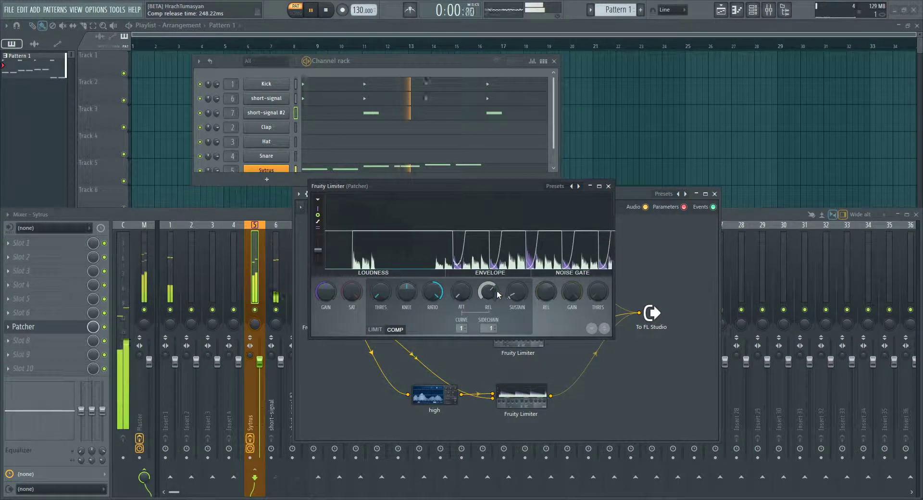
# Step: Raise the mid limiter's sustain and shorten its release during playback
pyautogui.moveTo(517, 291); pyautogui.dragTo(517, 262)
pyautogui.moveTo(489, 292); pyautogui.dragTo(488, 314)
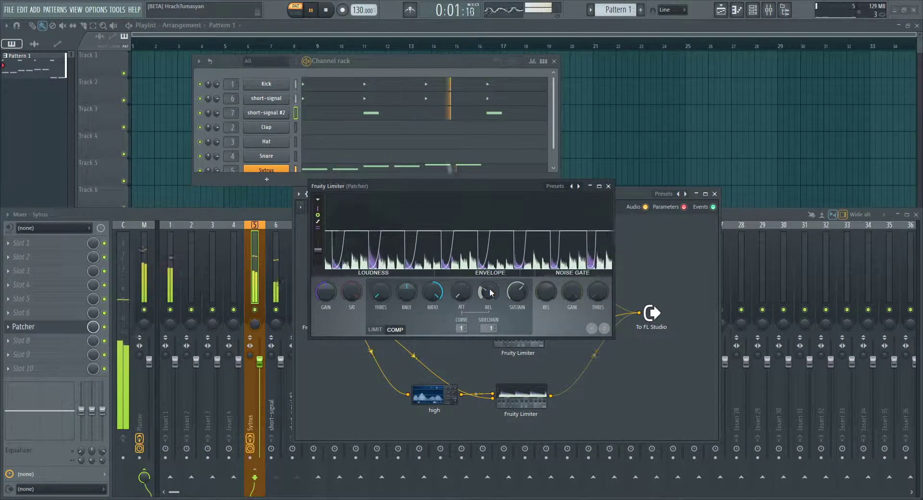
pyautogui.press('space')
pyautogui.click(608, 186)
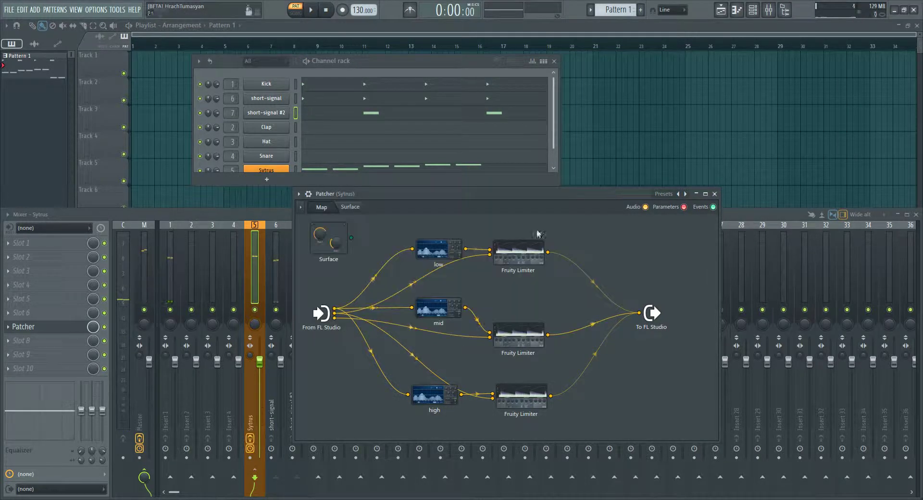
# Step: Add a bar-long C3 note to the Sytrus pattern, transpose all its notes up one octave and play it
pyautogui.moveTo(410, 62); pyautogui.dragTo(448, 38)
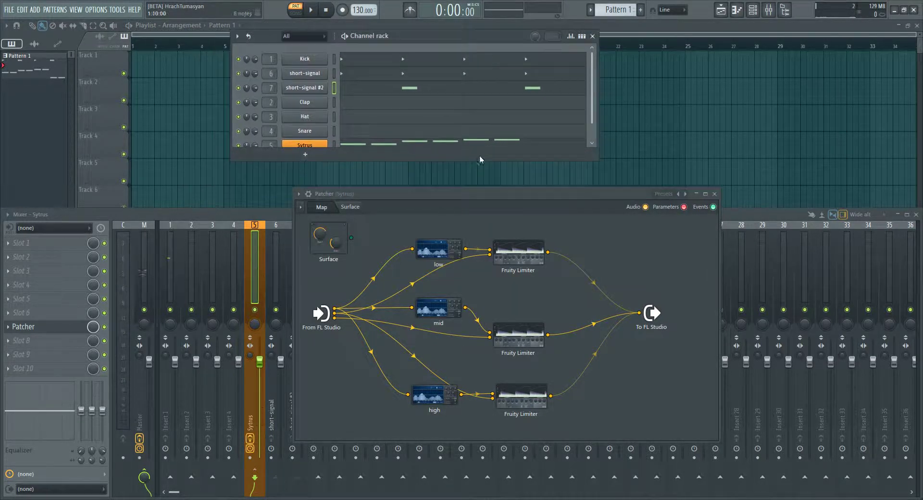
pyautogui.moveTo(478, 160); pyautogui.dragTo(476, 174)
pyautogui.click(395, 146)
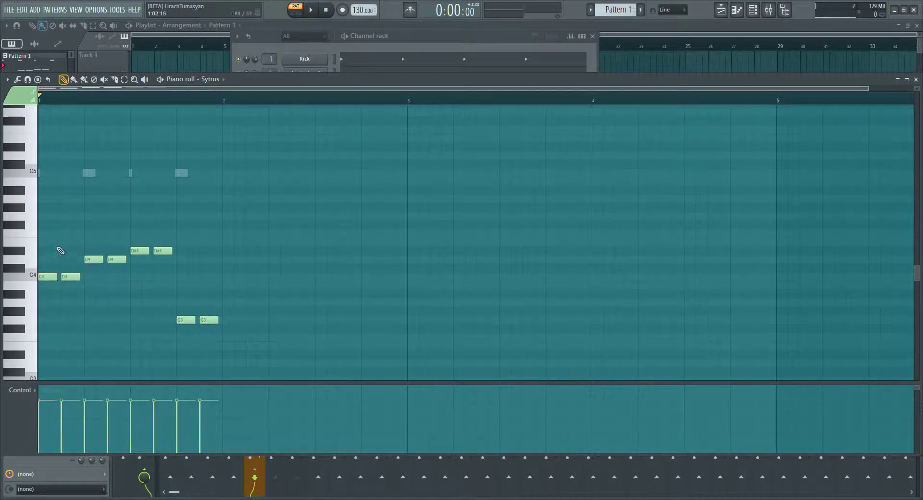
pyautogui.scroll(-3, 54, 330)
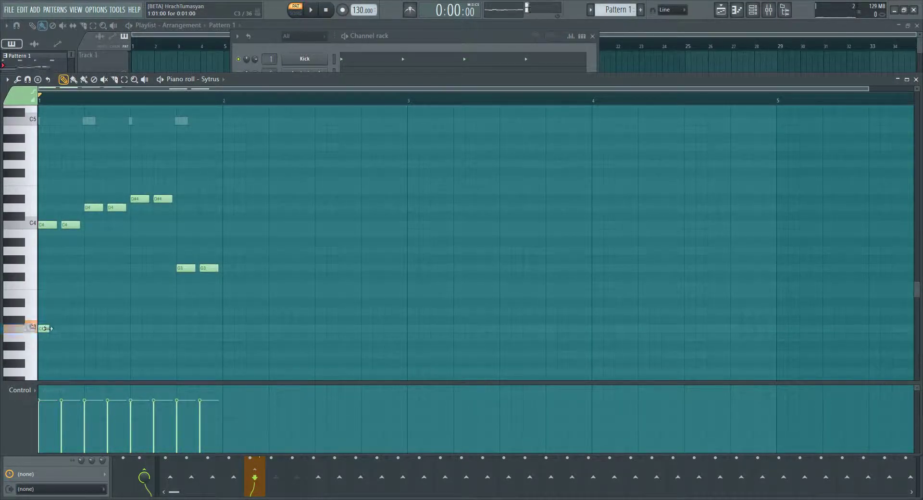
pyautogui.hotkey('ctrl', 'Up')
pyautogui.press('space')
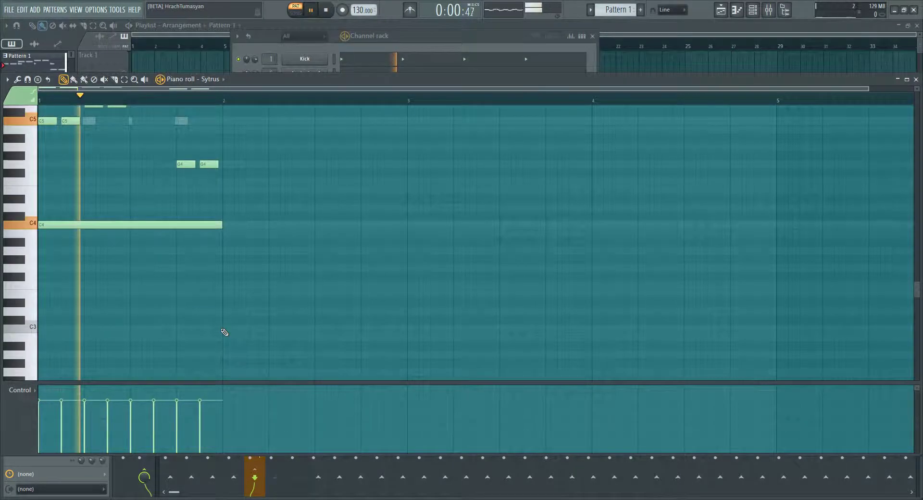
pyautogui.scroll(6, 221, 313)
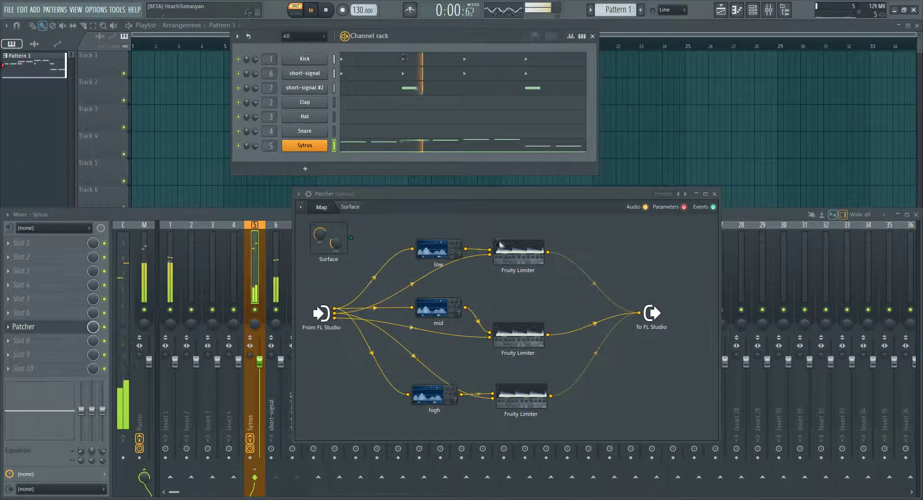
# Step: Remove the long low note from the Sytrus pattern, return the melody to its original octave and play it
pyautogui.press('space')
pyautogui.press('space')
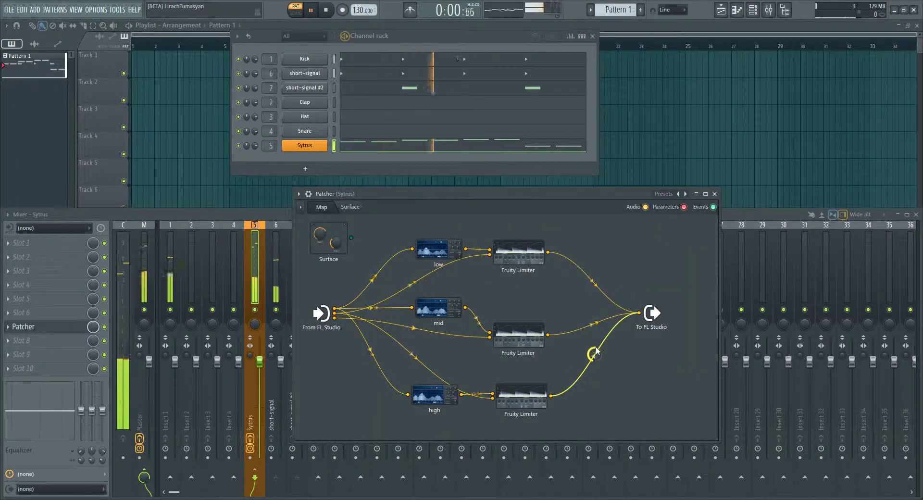
pyautogui.click(413, 150)
pyautogui.press('space')
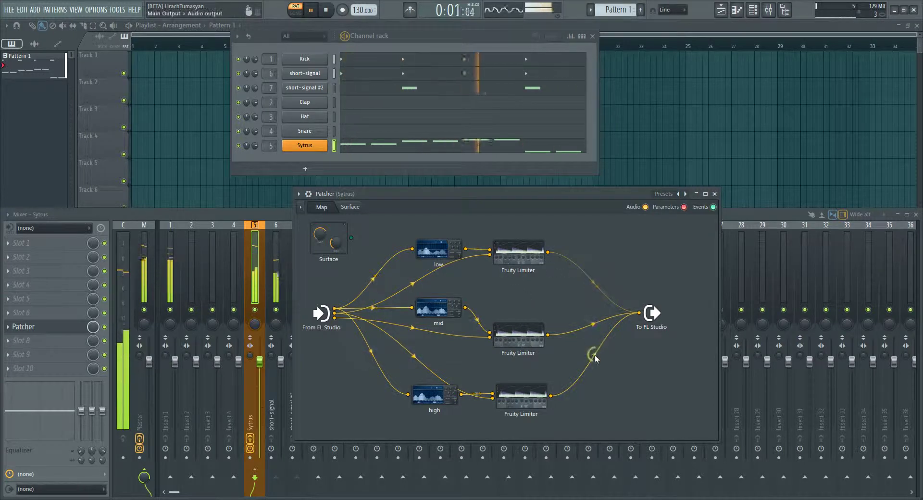
# Step: Copy the short-signal #2 notes onto beats 1 and 3 and check the mid limiter's response during playback
pyautogui.click(518, 336)
pyautogui.press('space')
pyautogui.click(405, 93)
pyautogui.hotkey('ctrl', 'a')
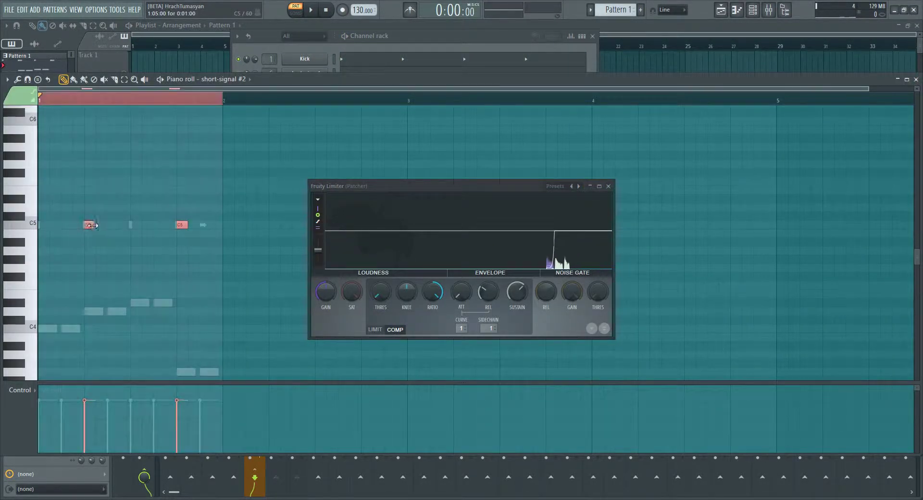
pyautogui.press('Escape')
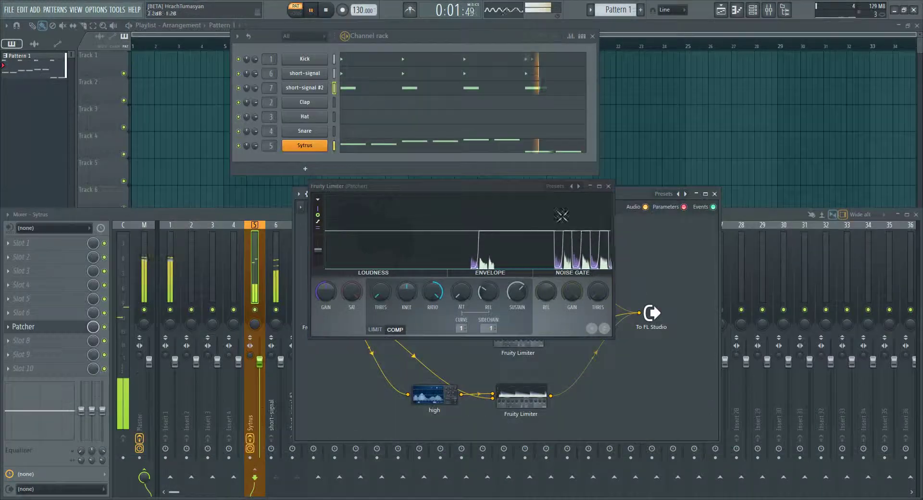
pyautogui.click(608, 186)
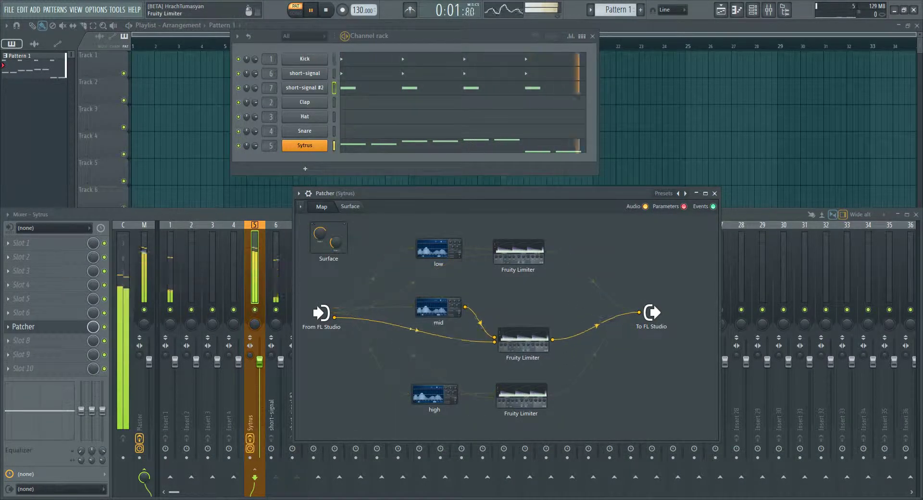
# Step: Reposition the low and mid Fruity Limiters in the Patcher map and stack their open windows one above the other
pyautogui.moveTo(515, 335); pyautogui.dragTo(533, 342)
pyautogui.press('space')
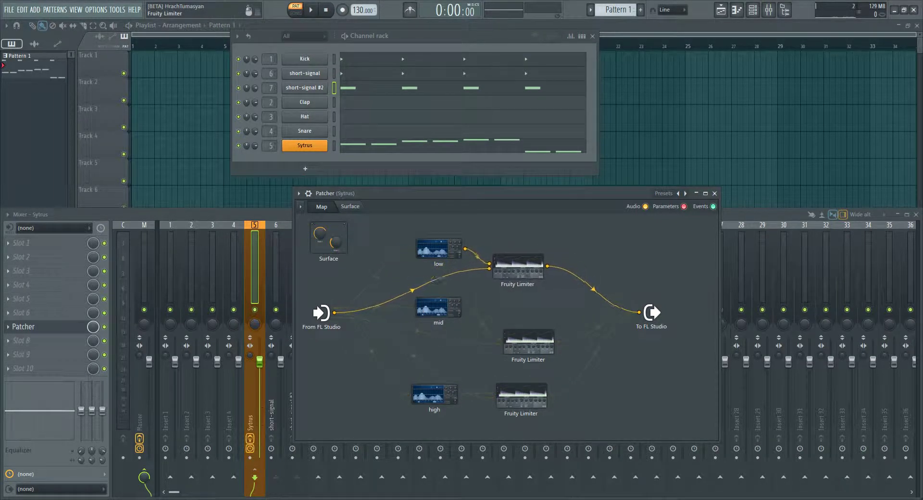
pyautogui.doubleClick(518, 262)
pyautogui.moveTo(518, 222); pyautogui.dragTo(513, 25)
pyautogui.doubleClick(529, 342)
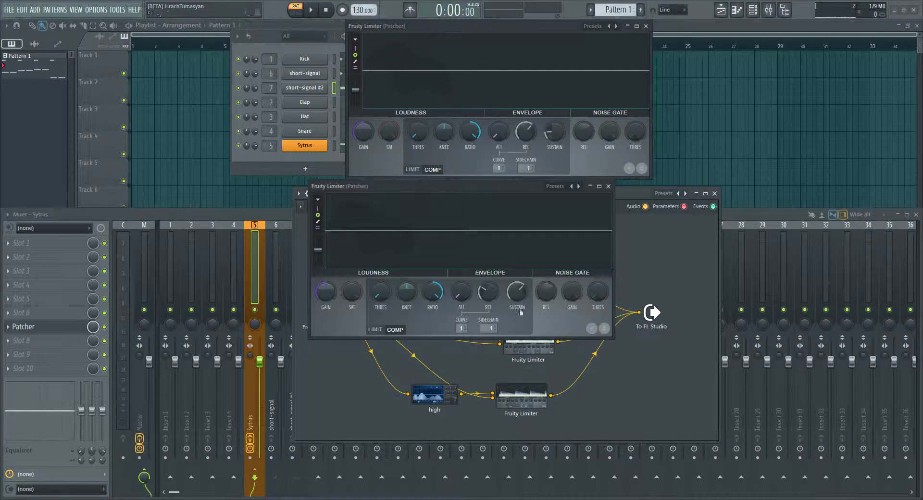
pyautogui.moveTo(468, 187); pyautogui.dragTo(506, 188)
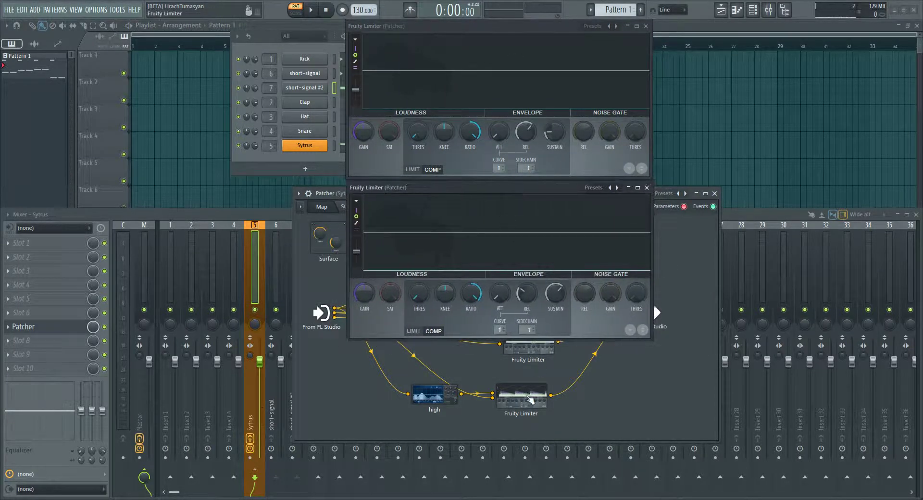
pyautogui.doubleClick(528, 396)
pyautogui.moveTo(500, 262); pyautogui.dragTo(537, 262)
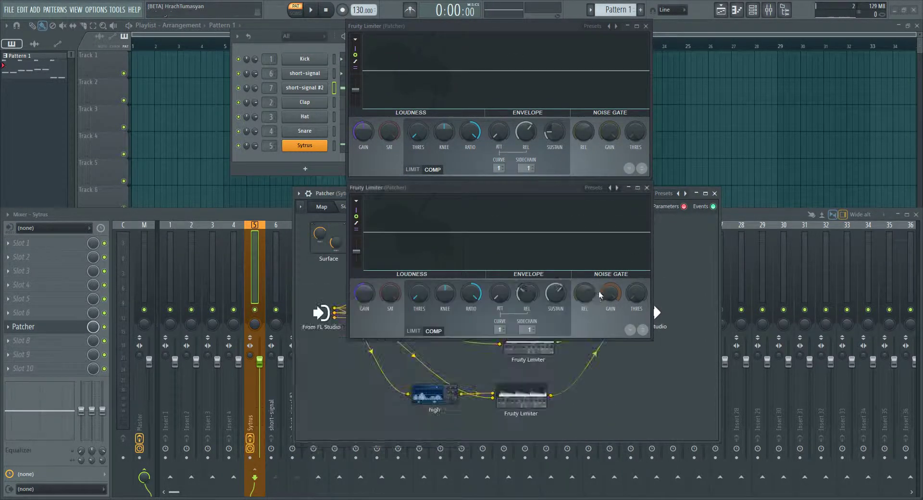
# Step: Reset the compression ratio of the mid and low limiters to 1:1 and play the pattern
pyautogui.scroll(-3, 474, 293)
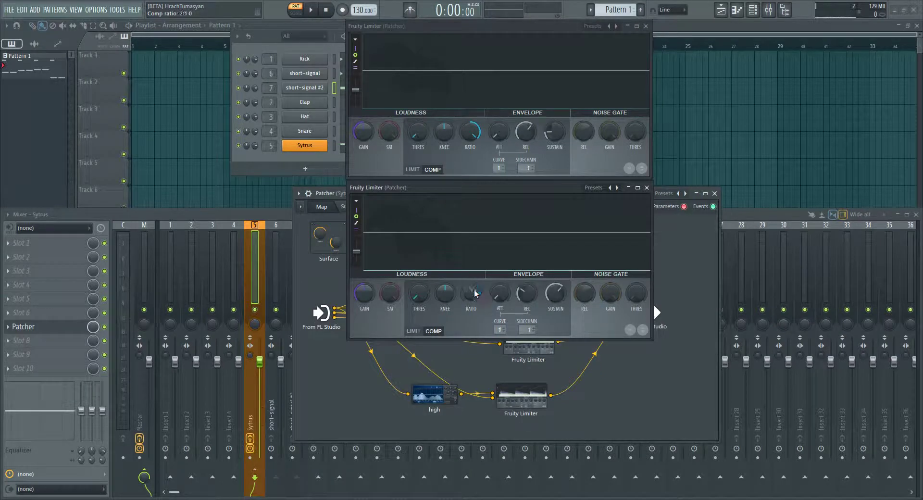
pyautogui.click(469, 133)
pyautogui.press('space')
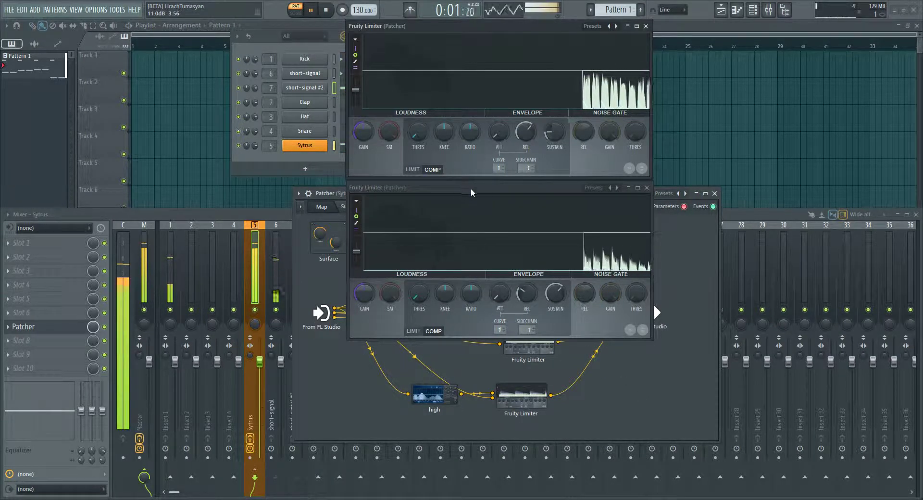
# Step: Restore the mid limiter's high ratio and toggle the low limiter's compression during playback, leaving the low ratio at 1:1
pyautogui.scroll(3, 471, 132)
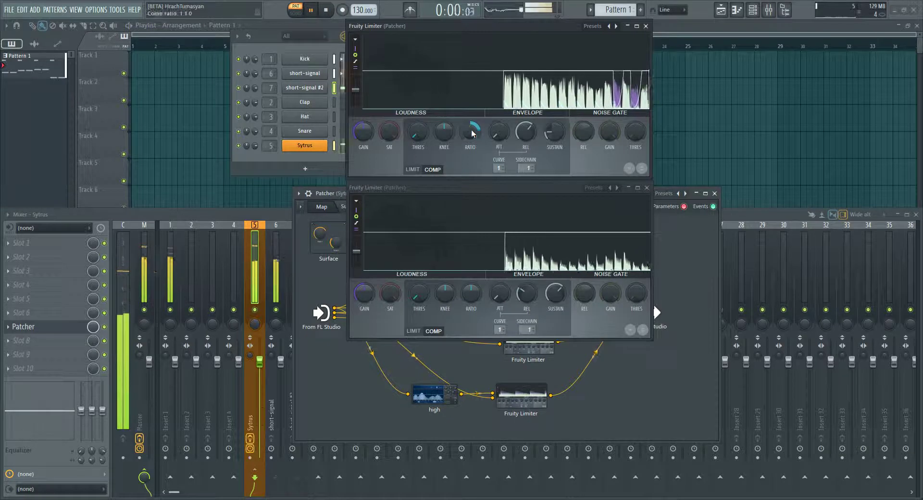
pyautogui.scroll(3, 472, 134)
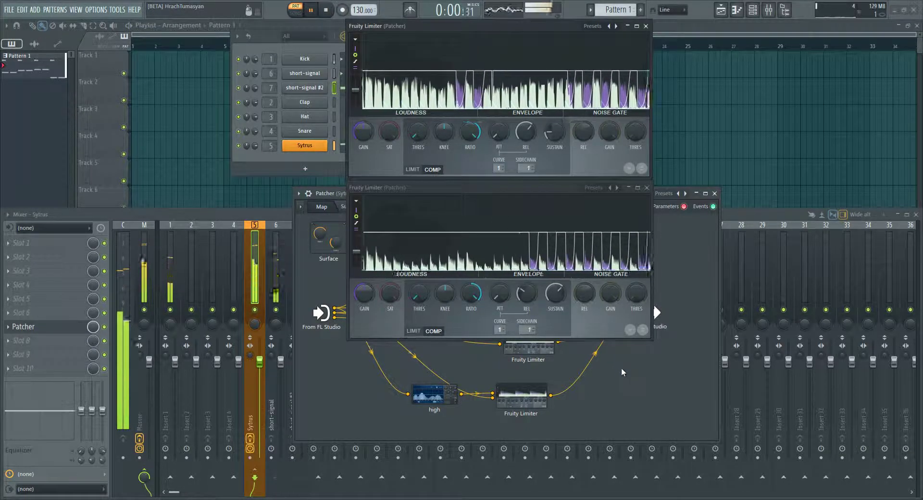
pyautogui.scroll(-6, 474, 132)
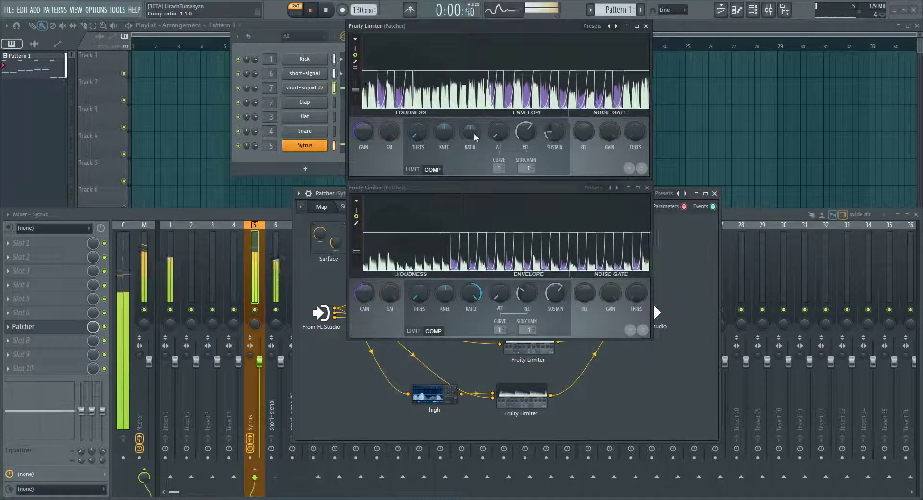
pyautogui.scroll(3, 474, 133)
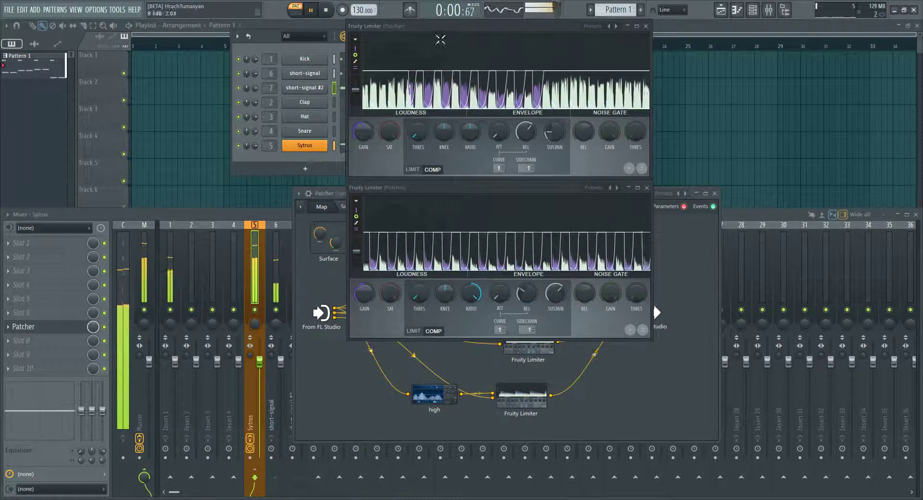
# Step: Mute every channel except short-signal #2 and Sytrus, play the pattern and close both limiter windows
pyautogui.moveTo(441, 40); pyautogui.dragTo(710, 101)
pyautogui.press('space')
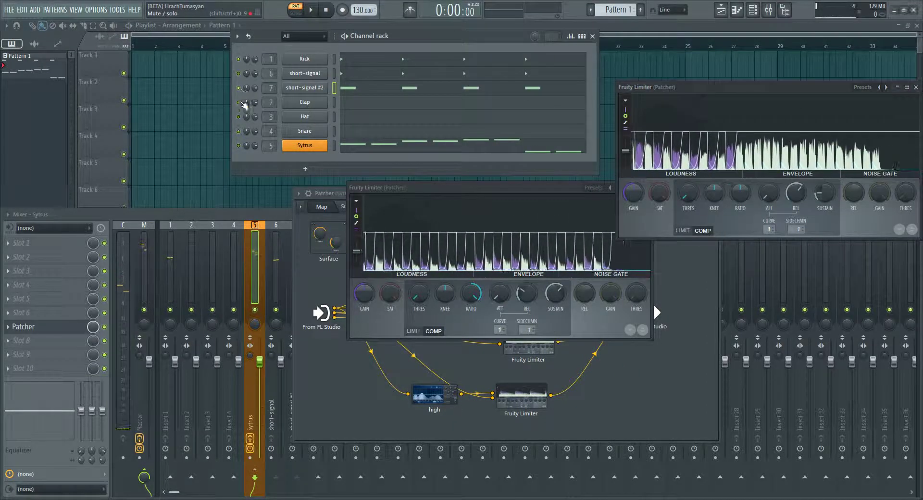
pyautogui.press('space')
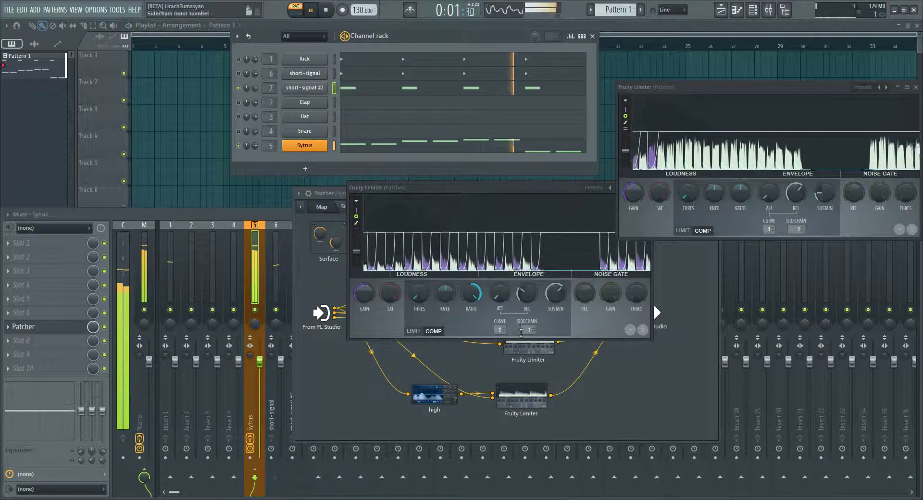
pyautogui.moveTo(545, 188); pyautogui.dragTo(419, 219)
pyautogui.click(522, 219)
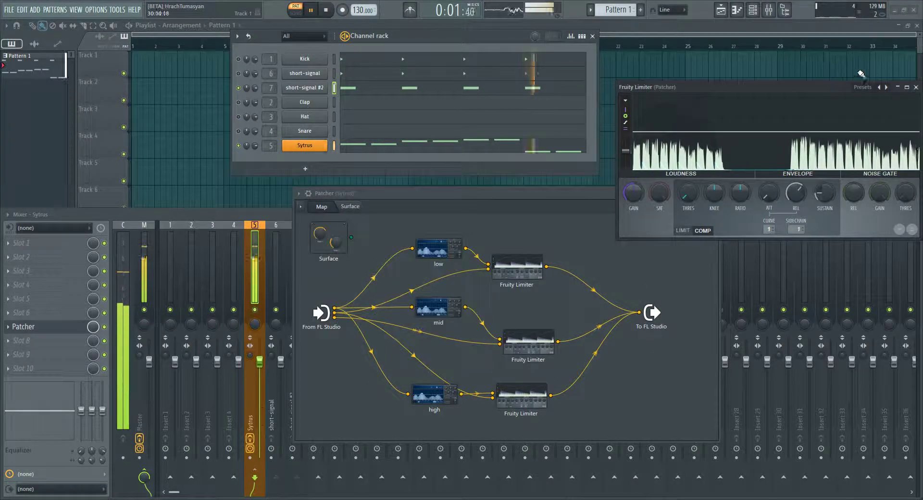
pyautogui.click(916, 88)
# Step: Lower the mid limiter's sustain and readjust its release, listening to the result on the Sytrus bass
pyautogui.click(545, 336)
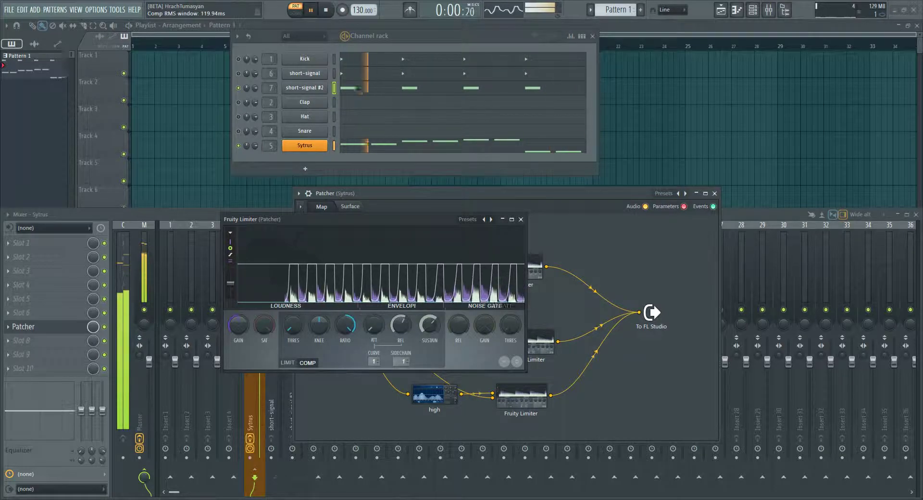
pyautogui.moveTo(430, 325); pyautogui.dragTo(430, 370)
pyautogui.moveTo(402, 326)
pyautogui.mouseDown()
pyautogui.moveTo(402, 307)
pyautogui.moveTo(402, 329)
pyautogui.mouseUp()
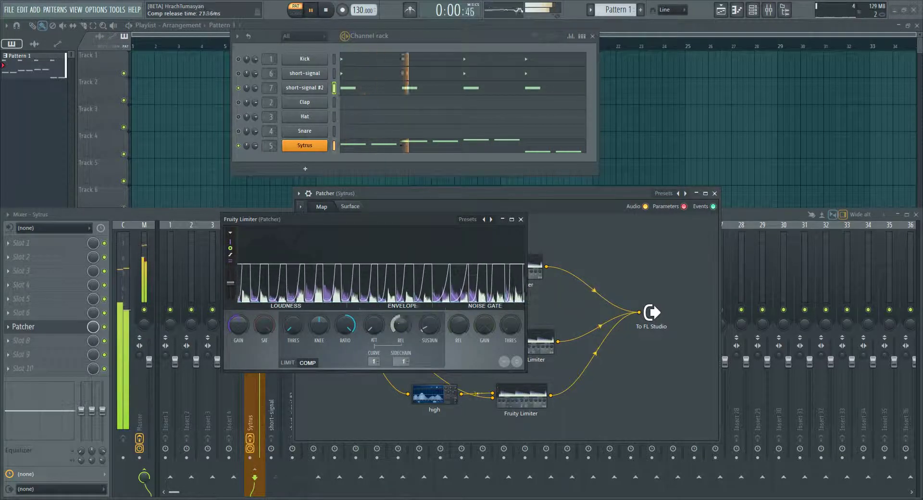
pyautogui.press('space')
pyautogui.click(521, 220)
pyautogui.press('space')
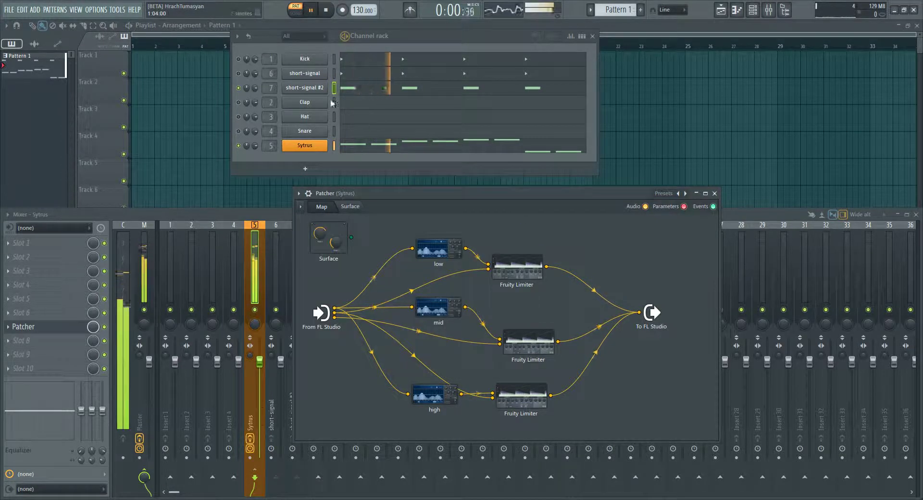
# Step: Move the mid band's Fruity Limiter closer to the mid EQ in the Patcher map and check its envelope during playback
pyautogui.click(322, 90)
pyautogui.click(319, 89)
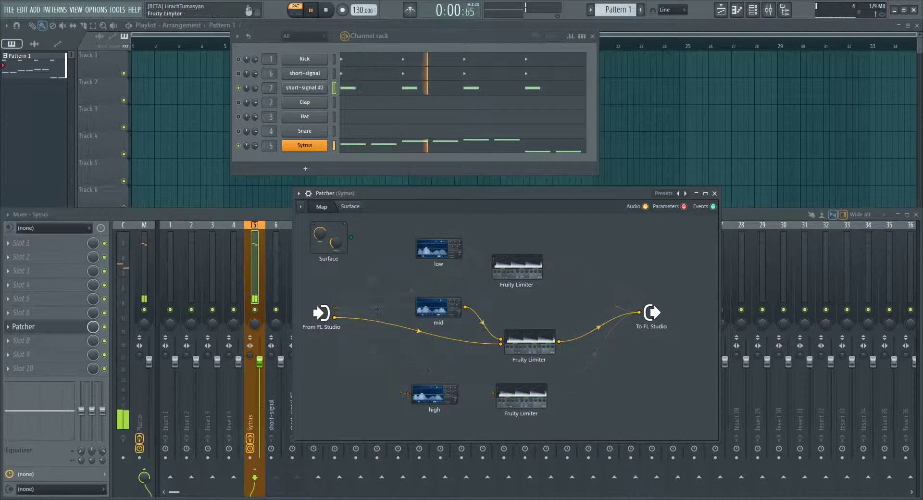
pyautogui.moveTo(526, 345); pyautogui.dragTo(507, 340)
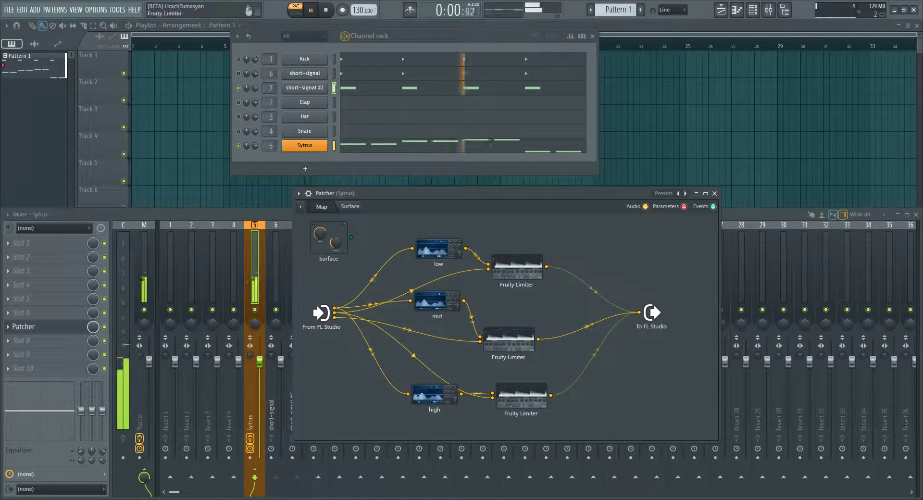
pyautogui.doubleClick(508, 340)
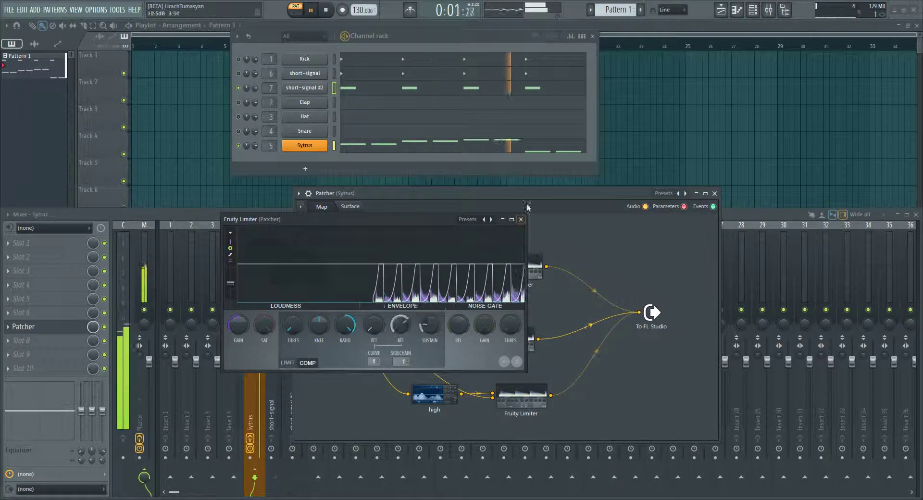
pyautogui.click(520, 219)
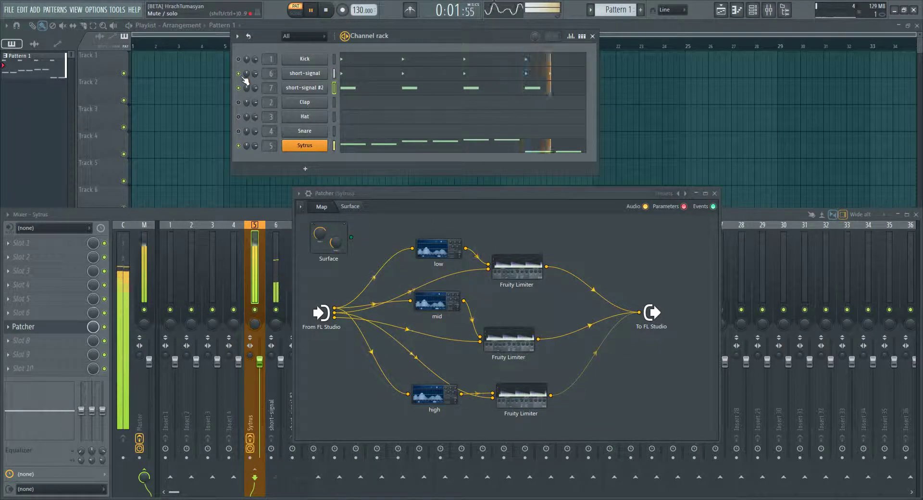
# Step: Reposition and inspect the low band's Fruity Limiter during playback, and re-enable the high limiter's output link to FL Studio
pyautogui.moveTo(508, 269); pyautogui.dragTo(513, 274)
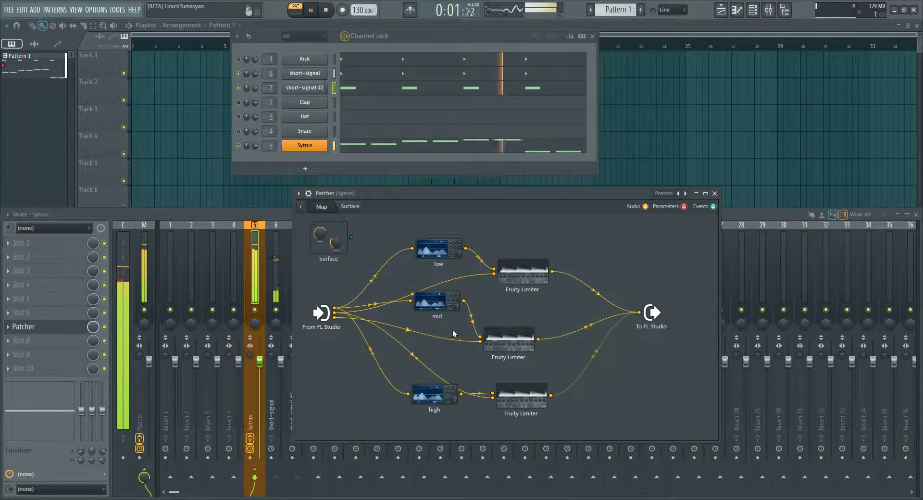
pyautogui.doubleClick(499, 278)
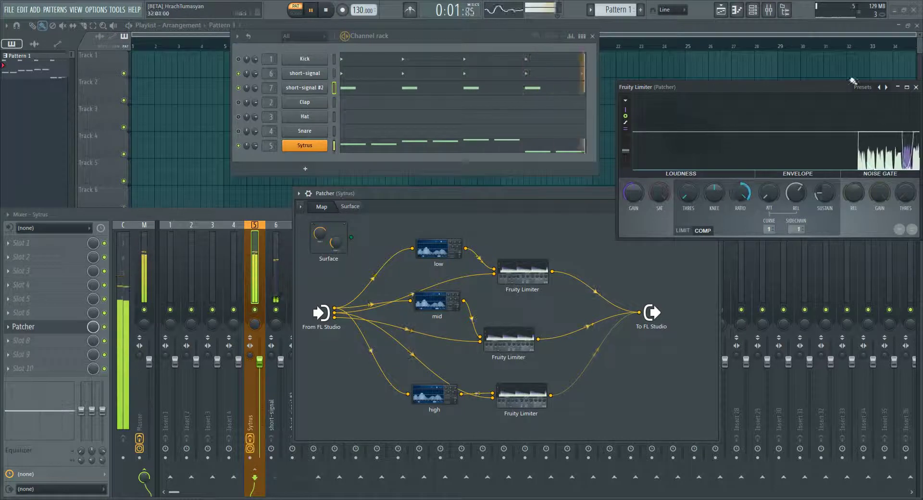
pyautogui.moveTo(852, 81); pyautogui.dragTo(598, 115)
pyautogui.click(694, 119)
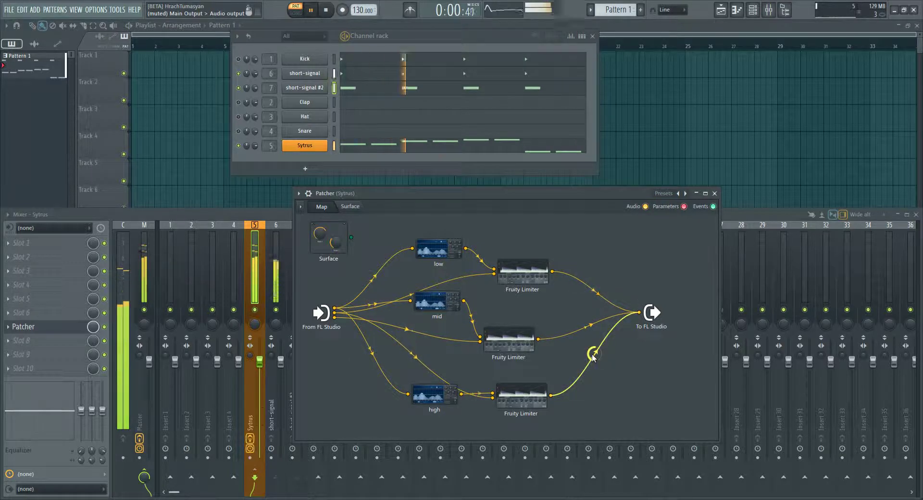
pyautogui.press('space')
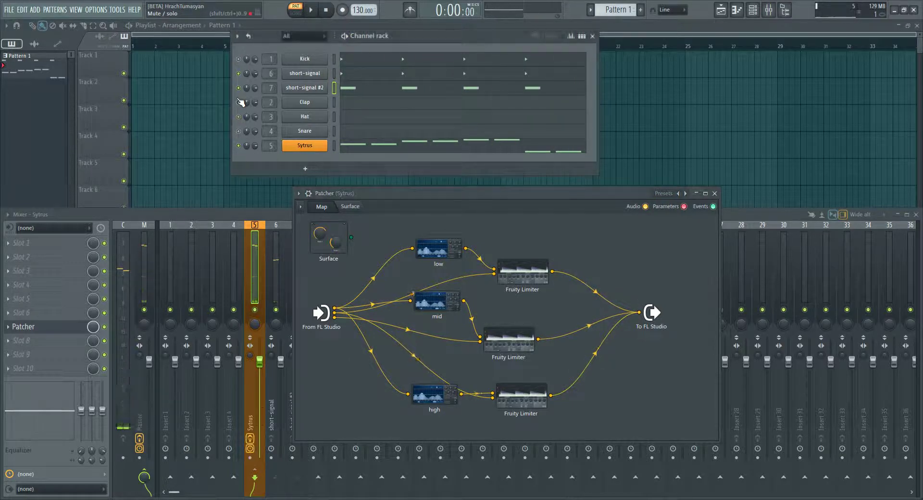
# Step: Unmute all channels and give the Hat four off-beat C5 notes in bar 1, playing the pattern to check
pyautogui.doubleClick(372, 120)
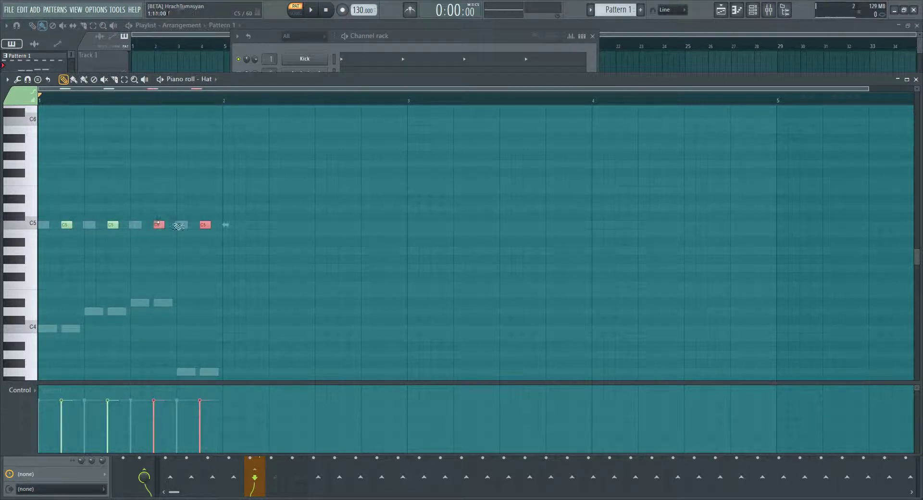
pyautogui.press('space')
pyautogui.press('F7')
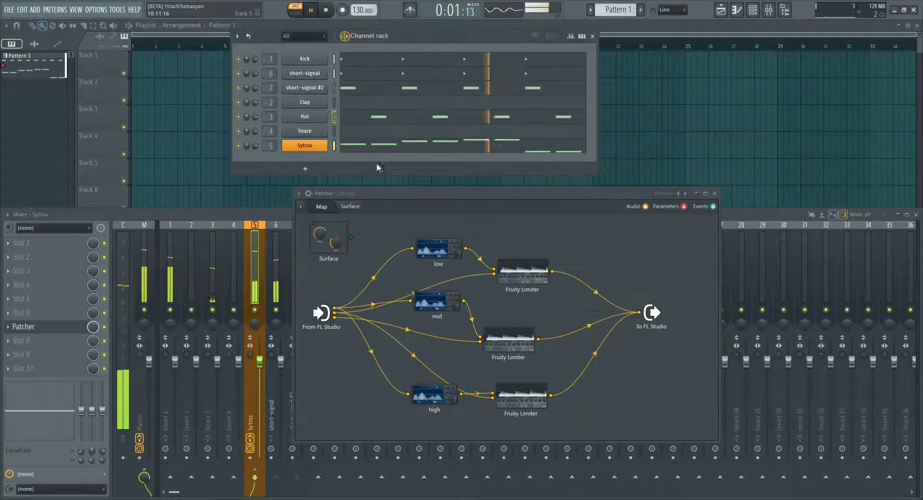
pyautogui.press('space')
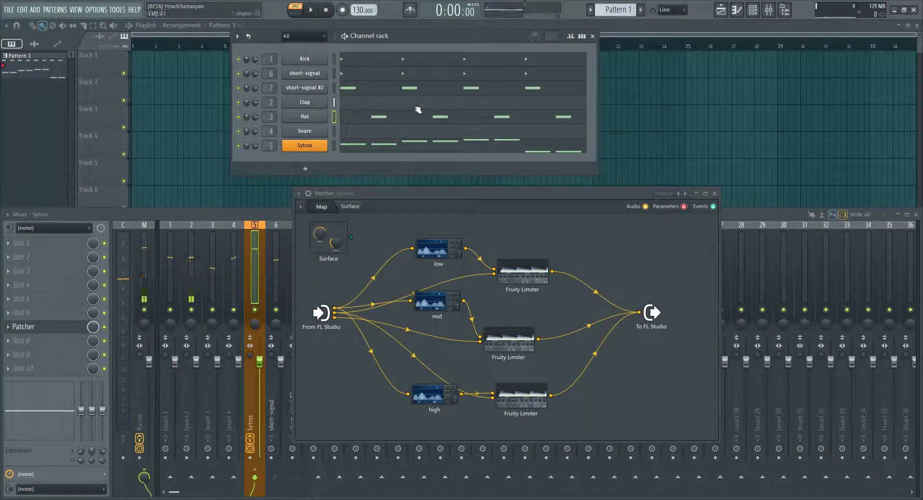
# Step: Try C5 Snare notes on beats 2 and 4 of bar 1 and play the pattern
pyautogui.click(387, 132)
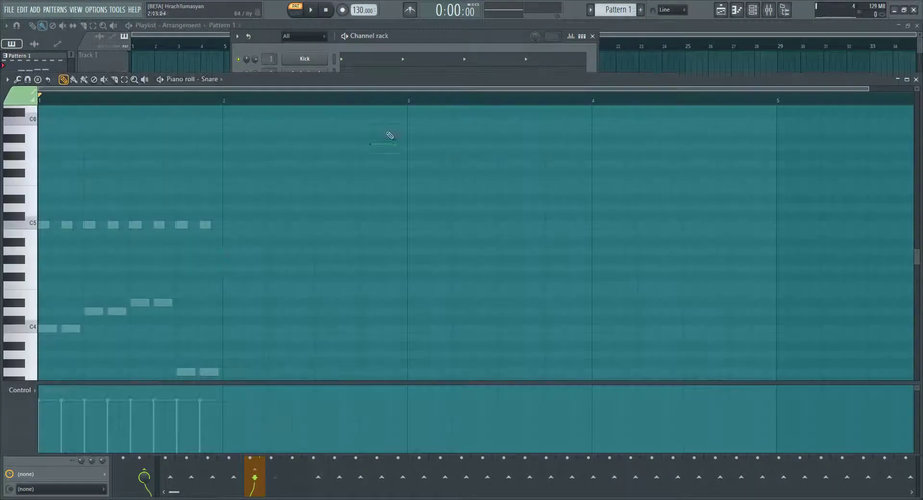
pyautogui.click(86, 226)
pyautogui.press('space')
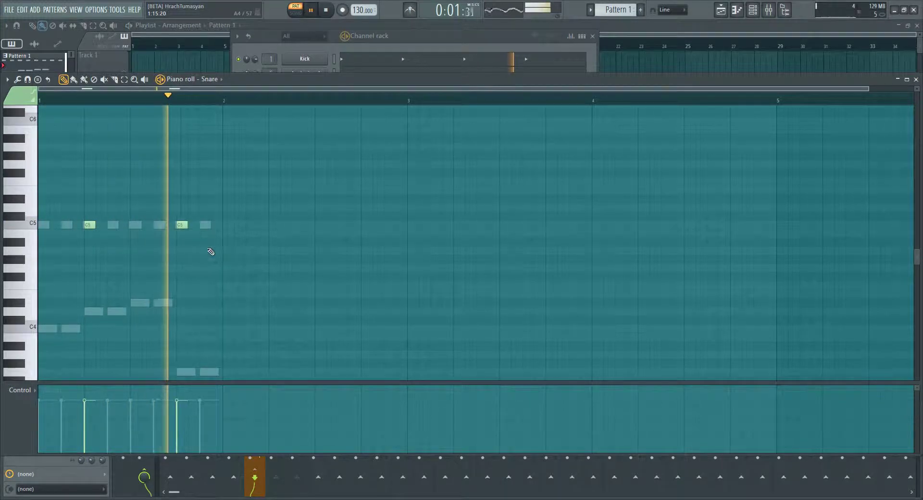
pyautogui.press('space')
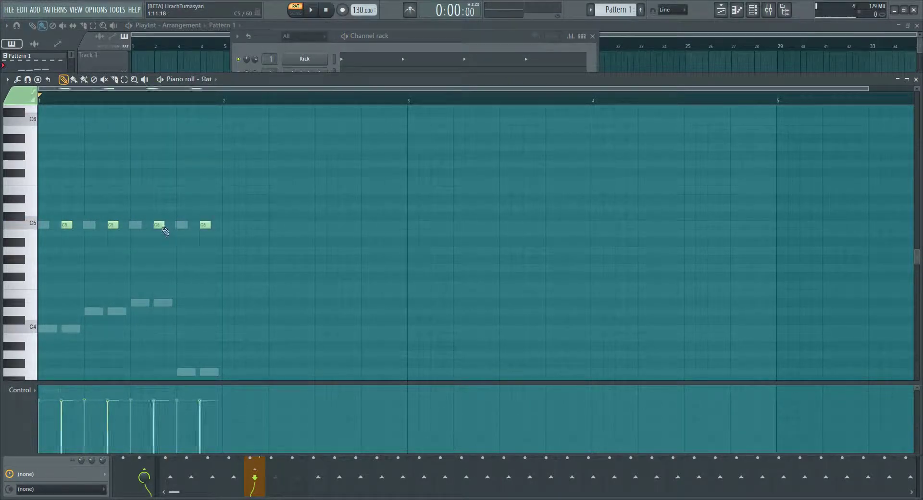
# Step: Delete the third off-beat note from the Hat and leave the piano roll
pyautogui.rightClick(179, 225)
pyautogui.rightClick(179, 226)
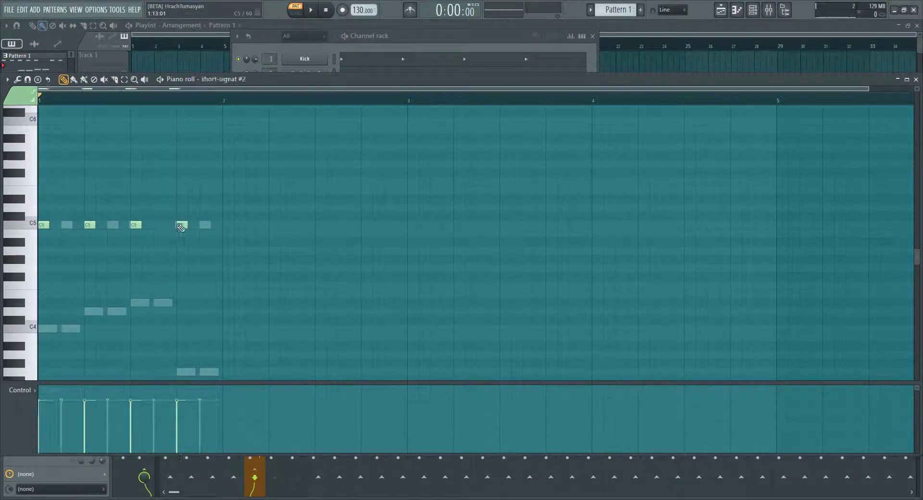
pyautogui.press('Escape')
# Step: Place C5 notes on beats 2 and 4 of the Snare and listen to them in the pattern
pyautogui.doubleClick(511, 132)
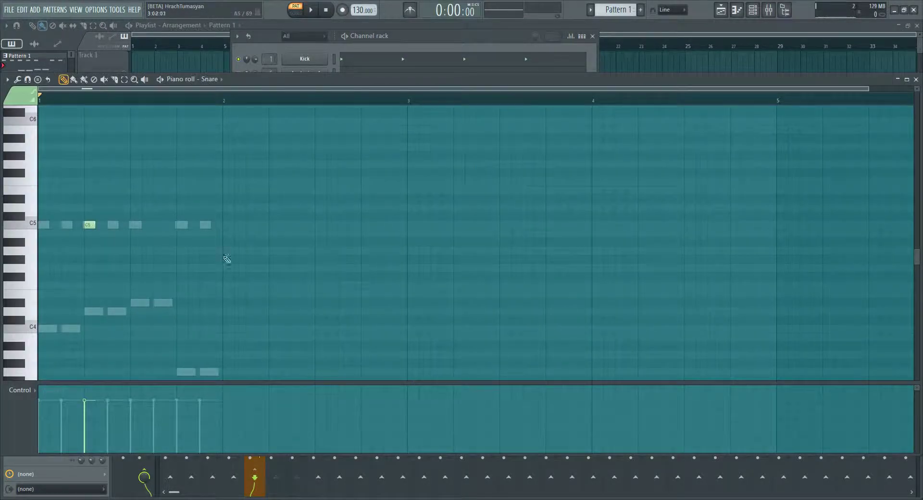
pyautogui.press('space')
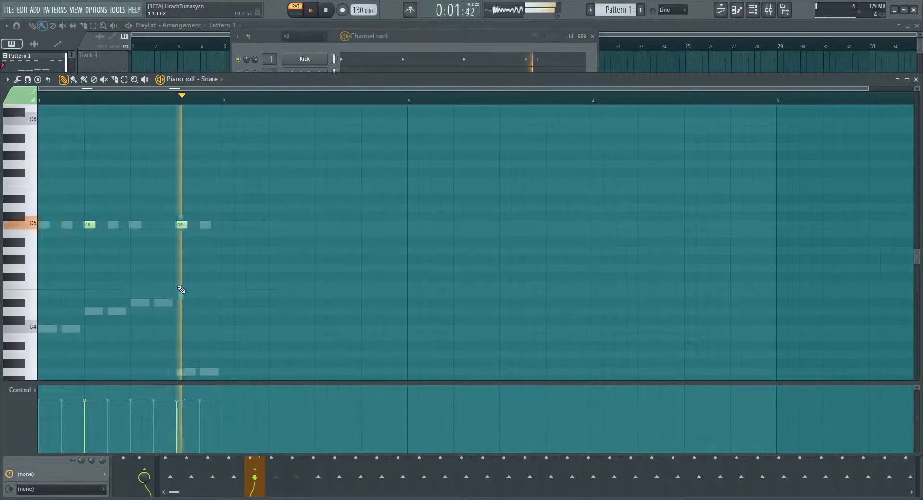
pyautogui.press('Escape')
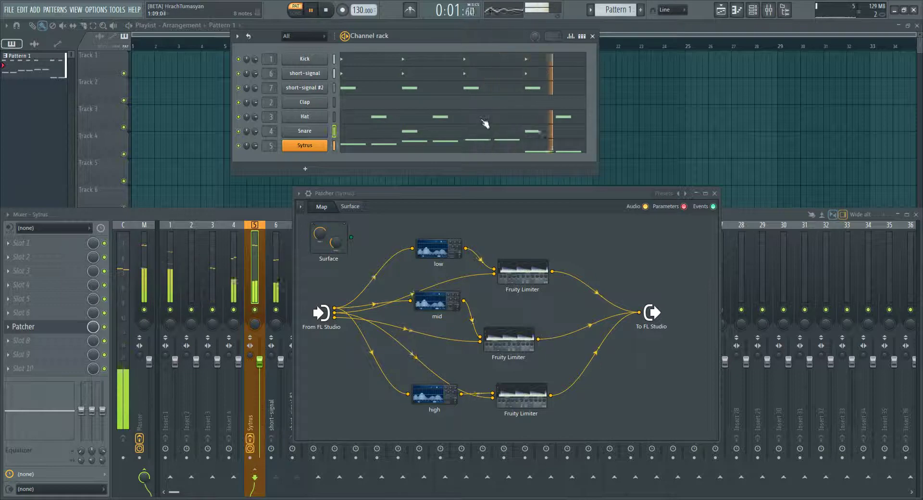
pyautogui.press('space')
# Step: Audition a Clap note on beat 3, then replace it with Clap notes on beats 2 and 4 and clear the Snare
pyautogui.doubleClick(476, 102)
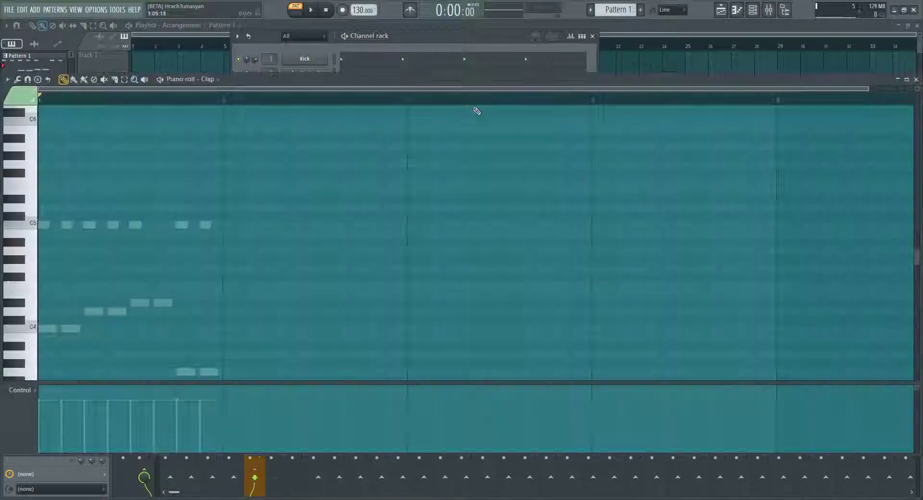
pyautogui.press('space')
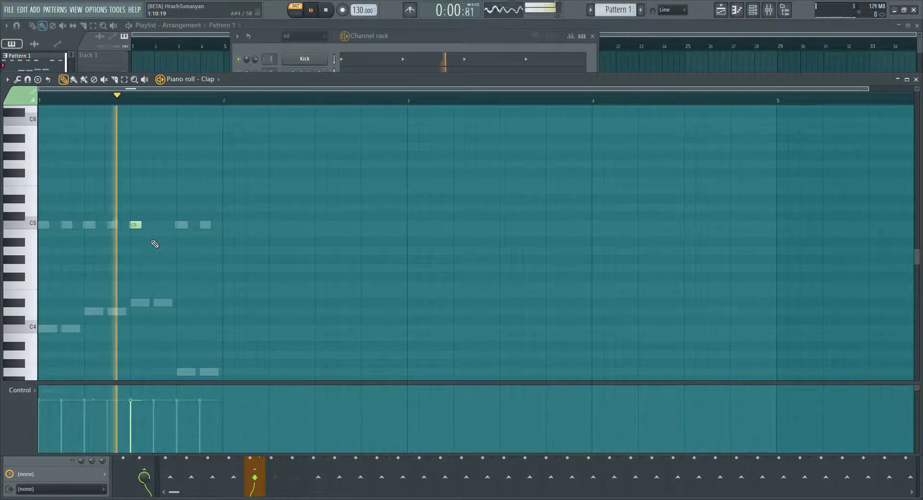
pyautogui.press('Escape')
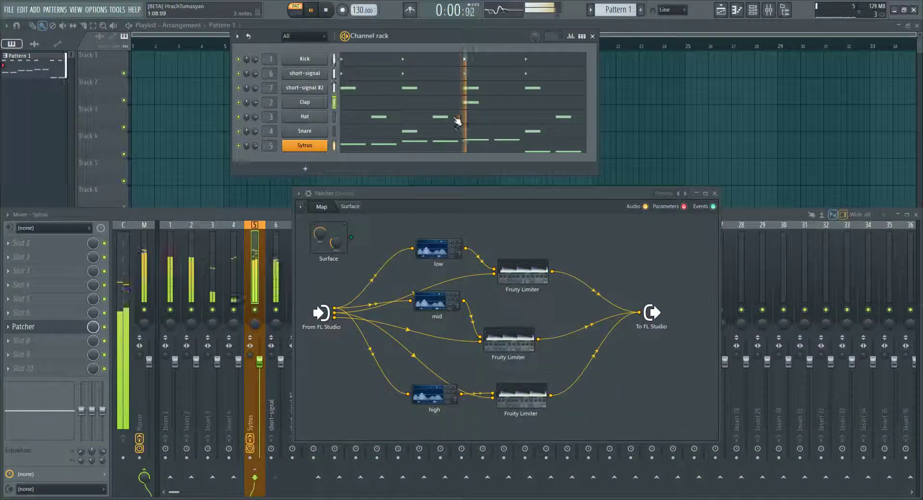
pyautogui.press('space')
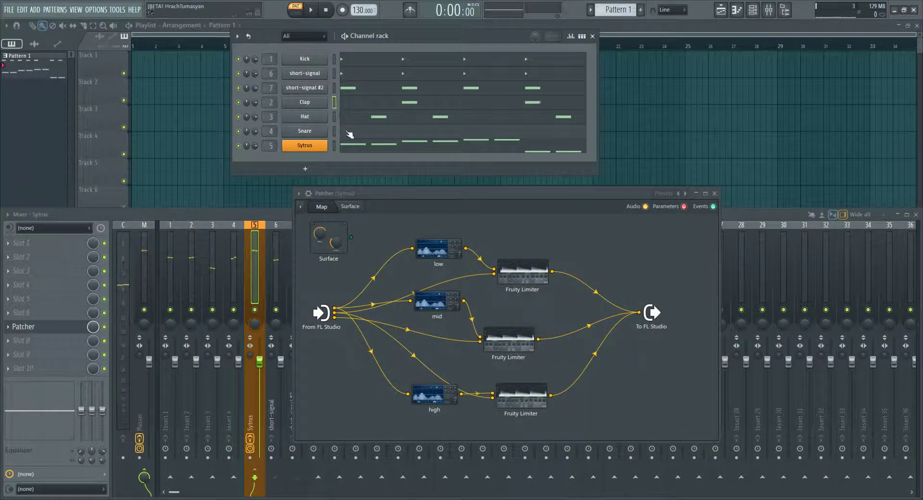
# Step: Add a single C5 Snare note on beat 3 and play the pattern
pyautogui.doubleClick(378, 134)
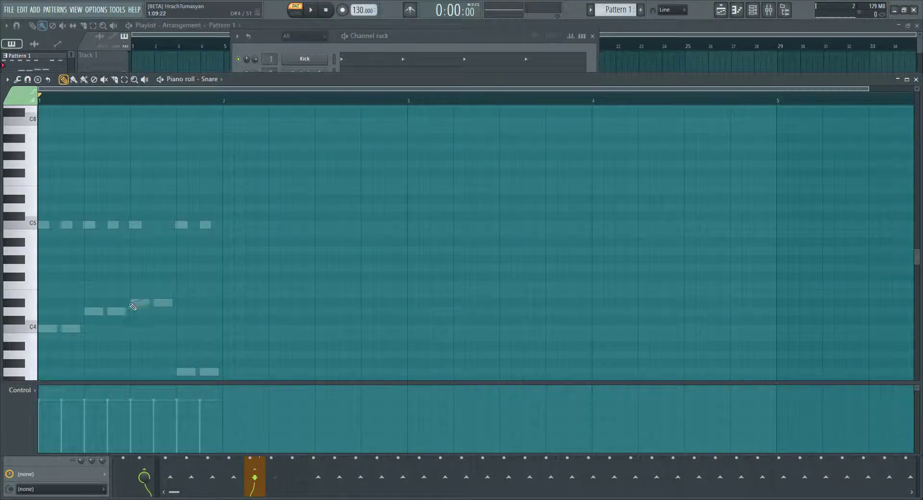
pyautogui.press('space')
pyautogui.press('space')
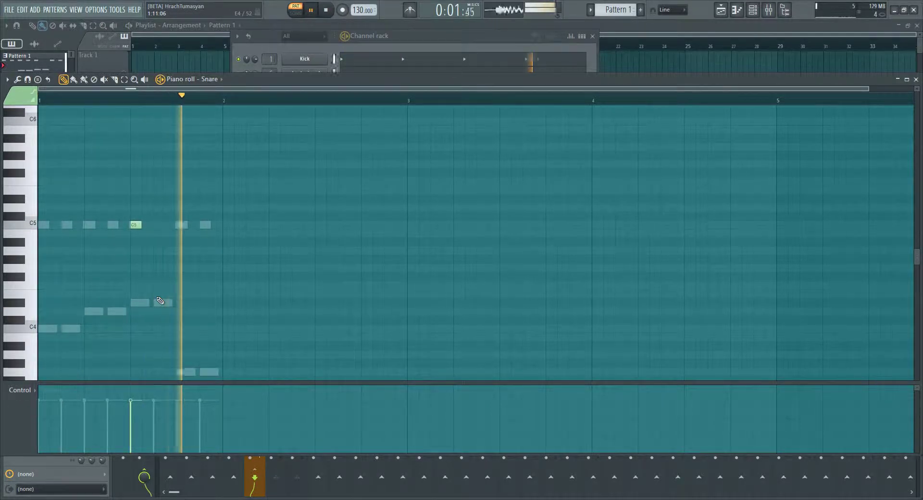
# Step: Add a C5 Hat note on the last sixteenth of beat 3, remove the off-beat note before it, and play the pattern
pyautogui.press('F7')
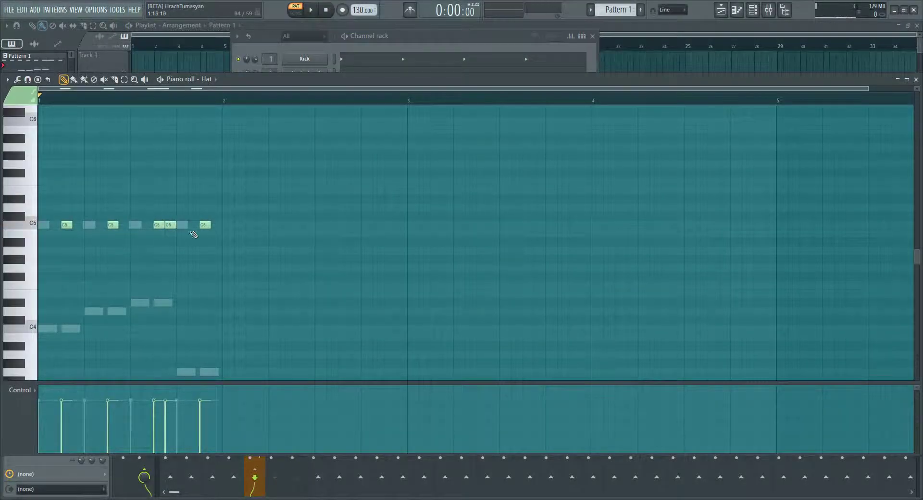
pyautogui.press('space')
pyautogui.rightClick(159, 225)
pyautogui.press('space')
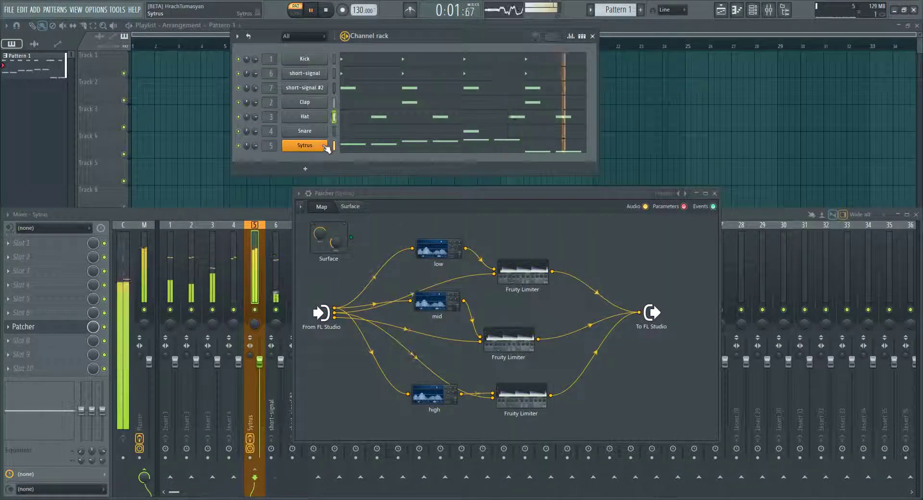
pyautogui.press('space')
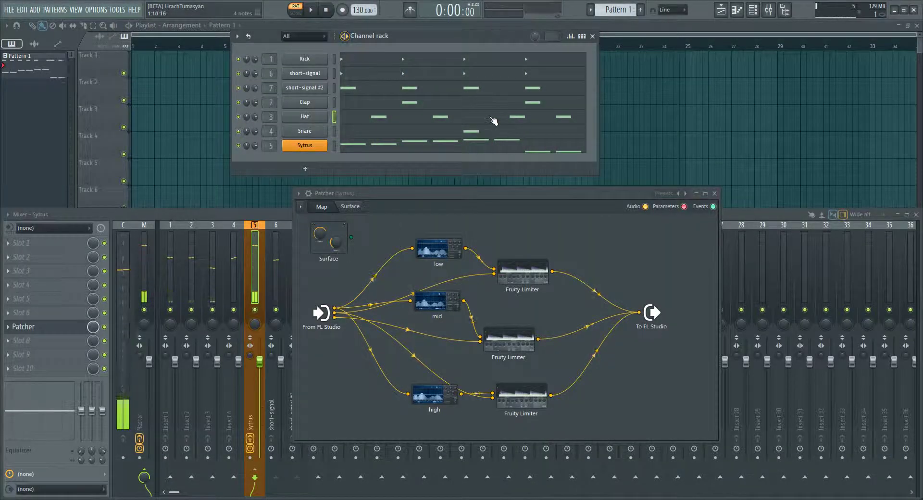
pyautogui.click(492, 119)
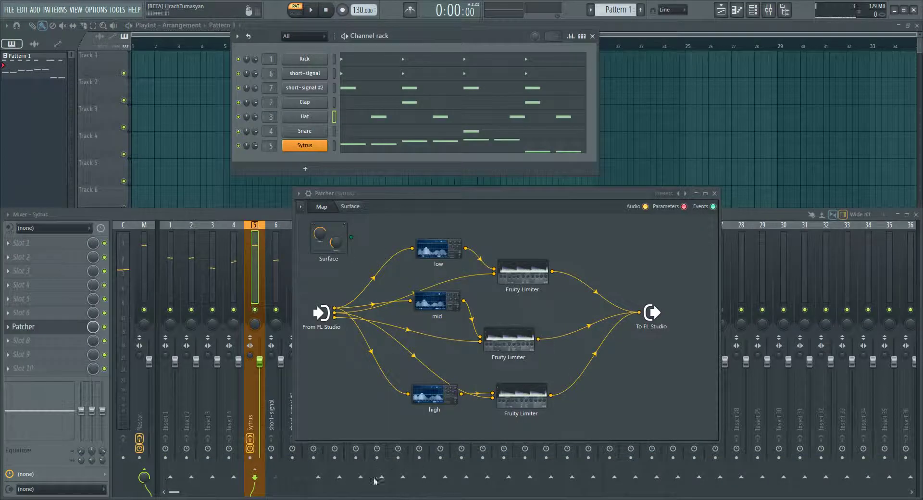